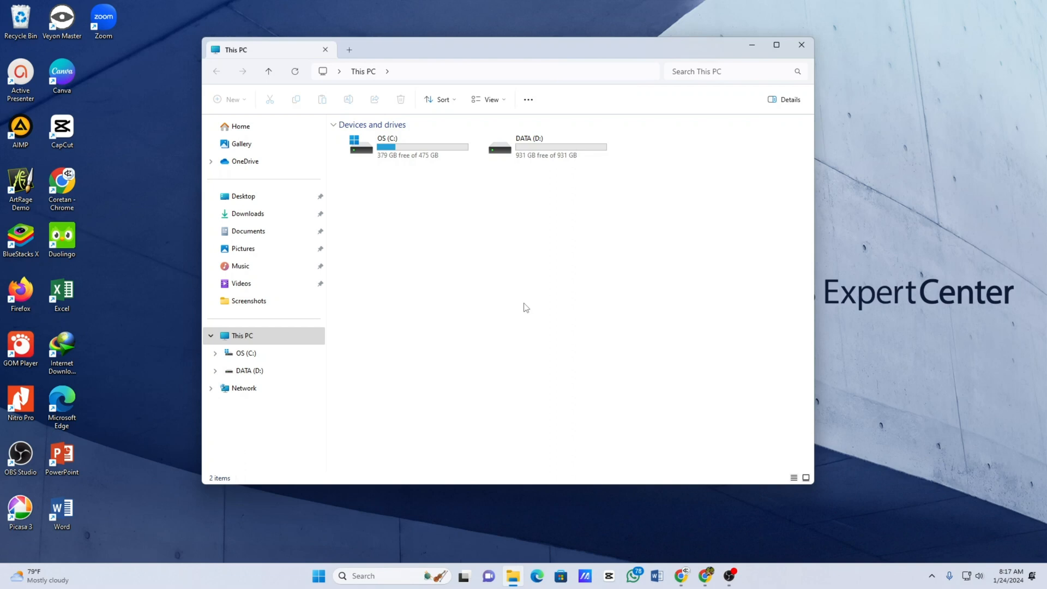
- Look through the setup and public key files in the Aplication folder on DATA (D:), and return to the drive's root
click(248, 374)
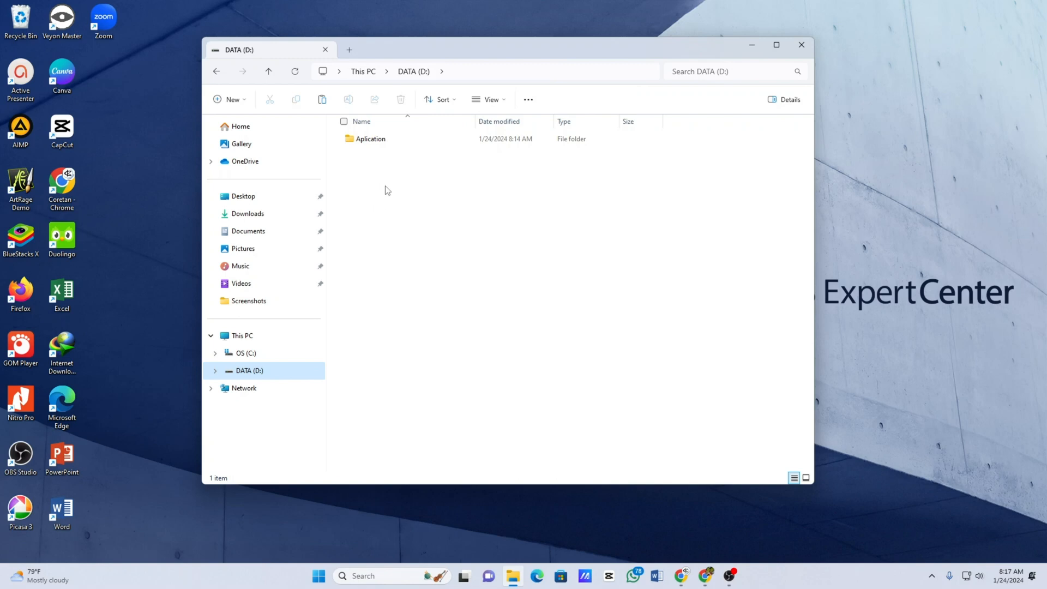
click(369, 144)
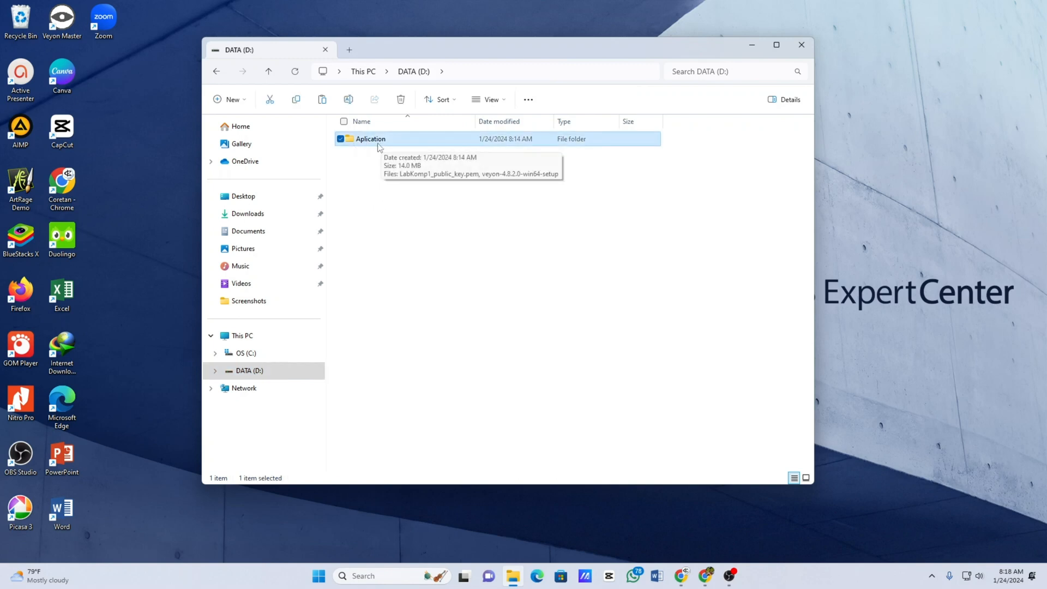
double_click(380, 143)
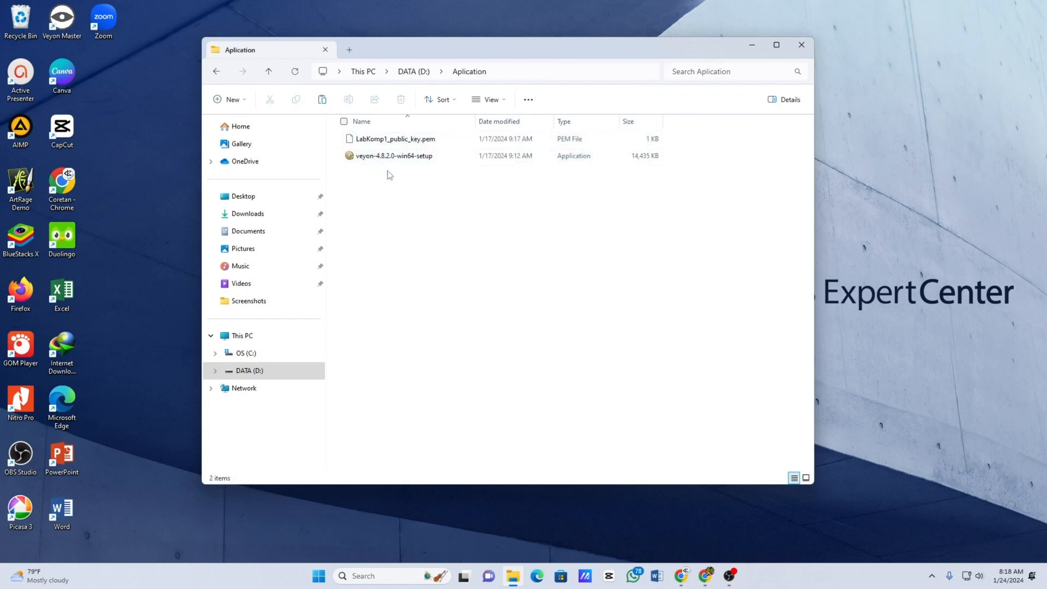
click(387, 159)
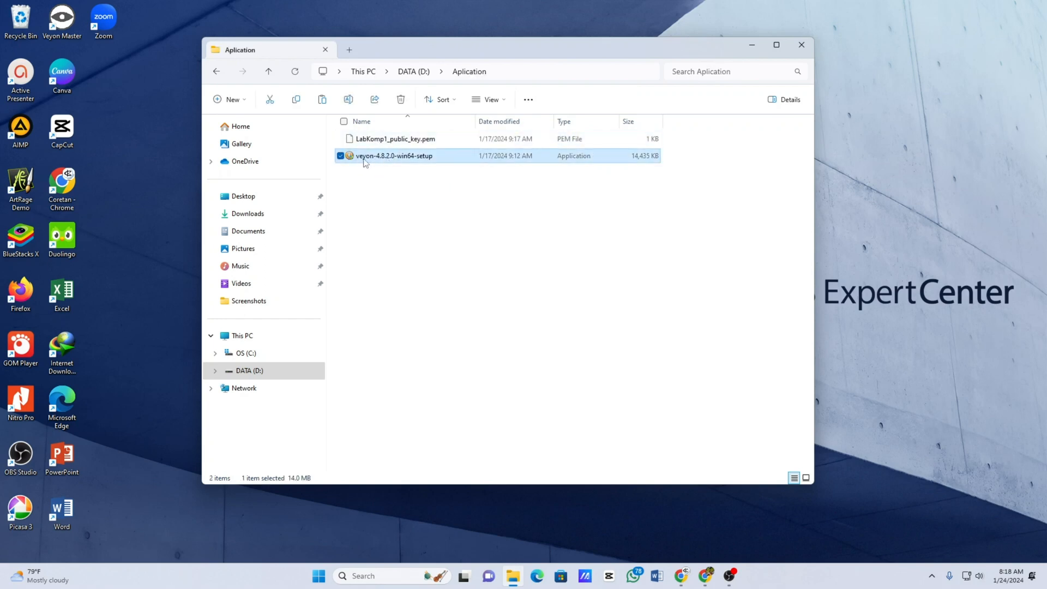
click(366, 141)
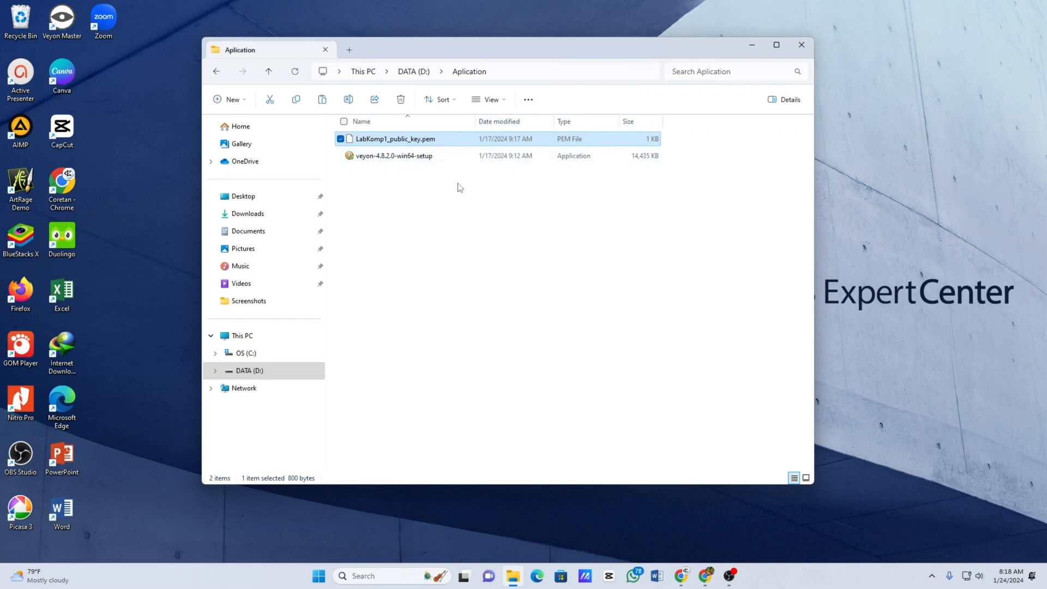
click(421, 71)
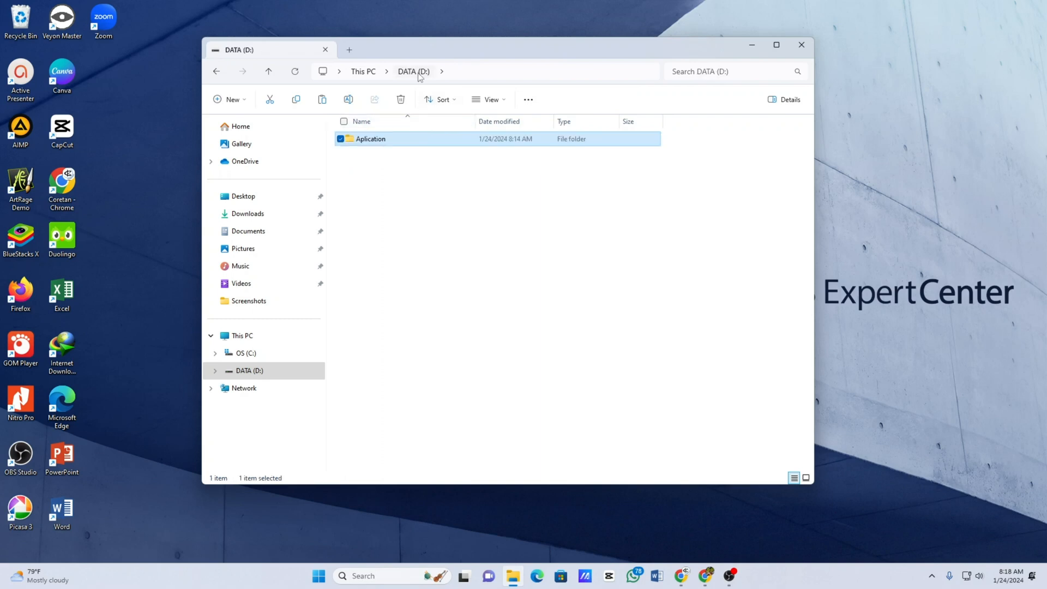
click(373, 166)
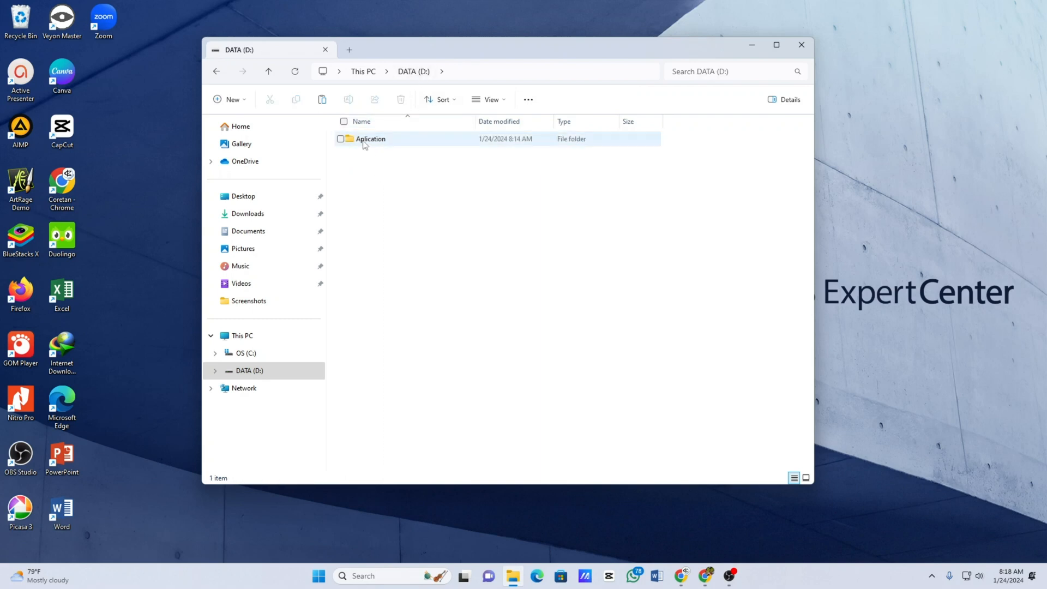
- Open the sharing settings in the properties of the Aplication folder
click(364, 144)
right_click(364, 144)
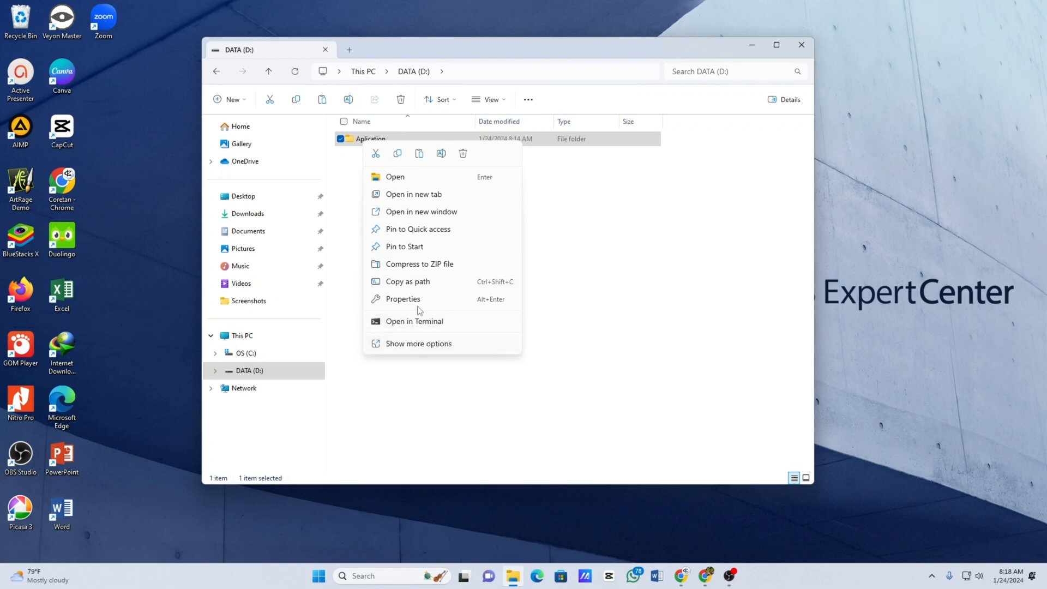
click(404, 345)
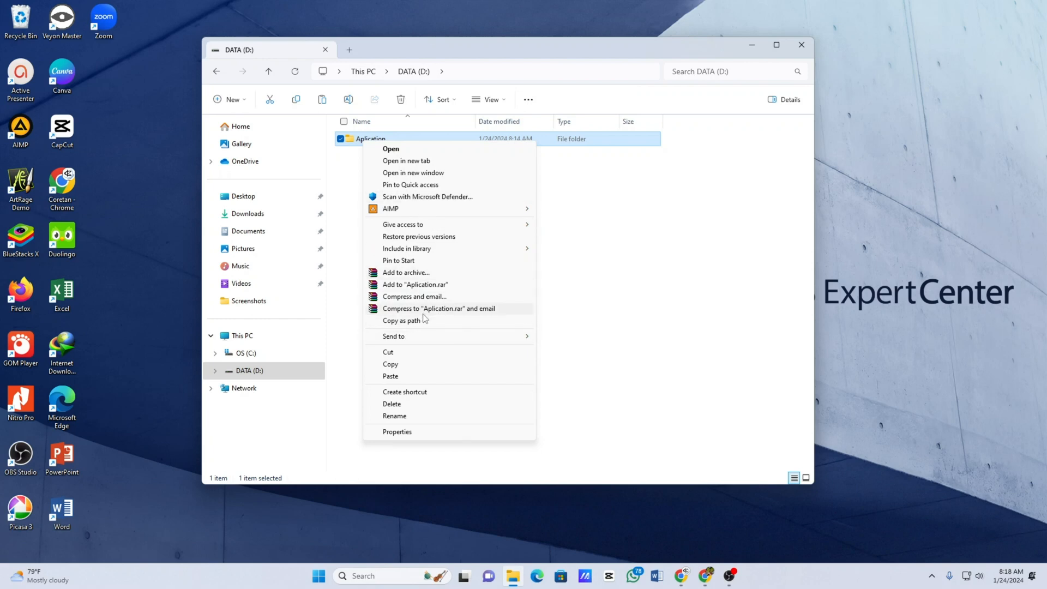
click(397, 435)
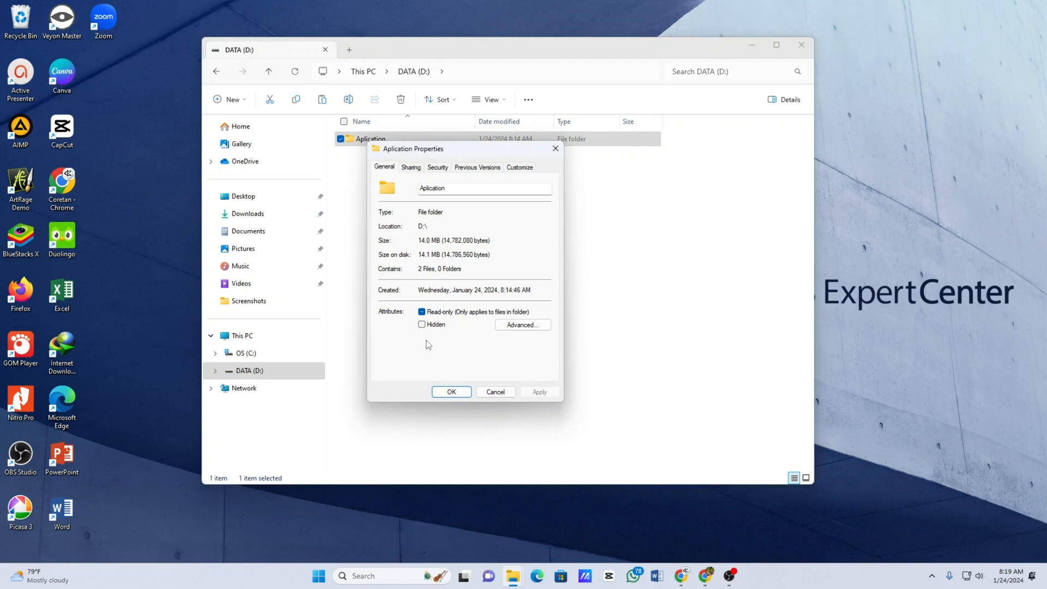
click(412, 171)
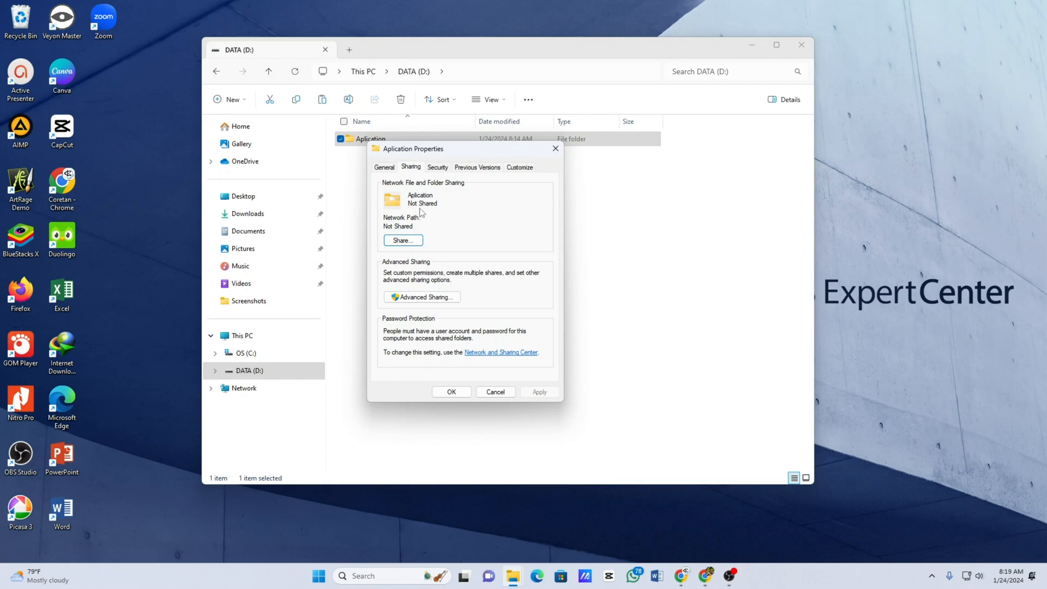
- Add Everyone to the people the Aplication folder is shared with
click(404, 241)
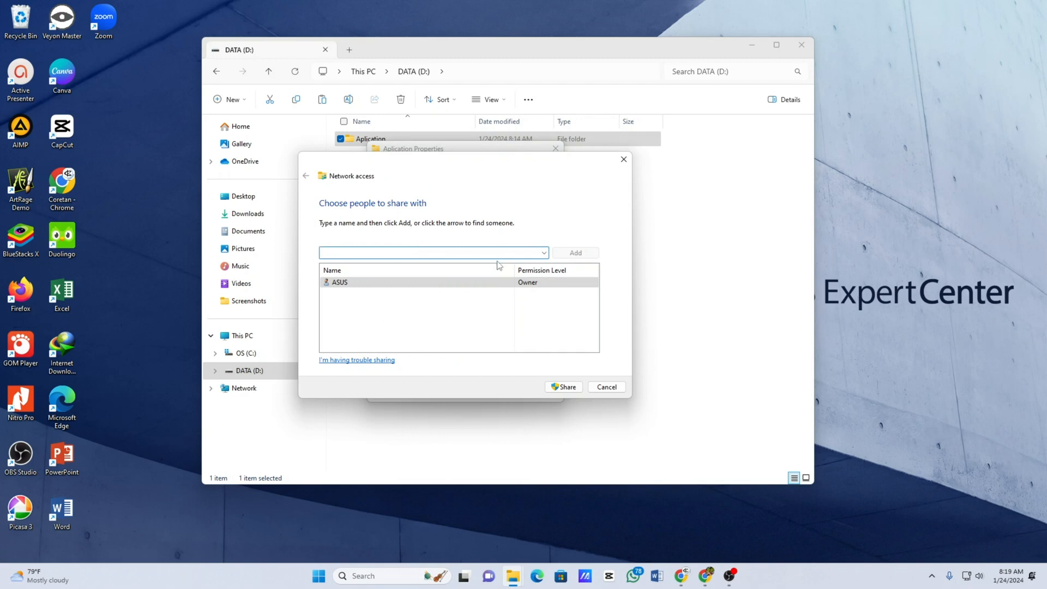
click(544, 253)
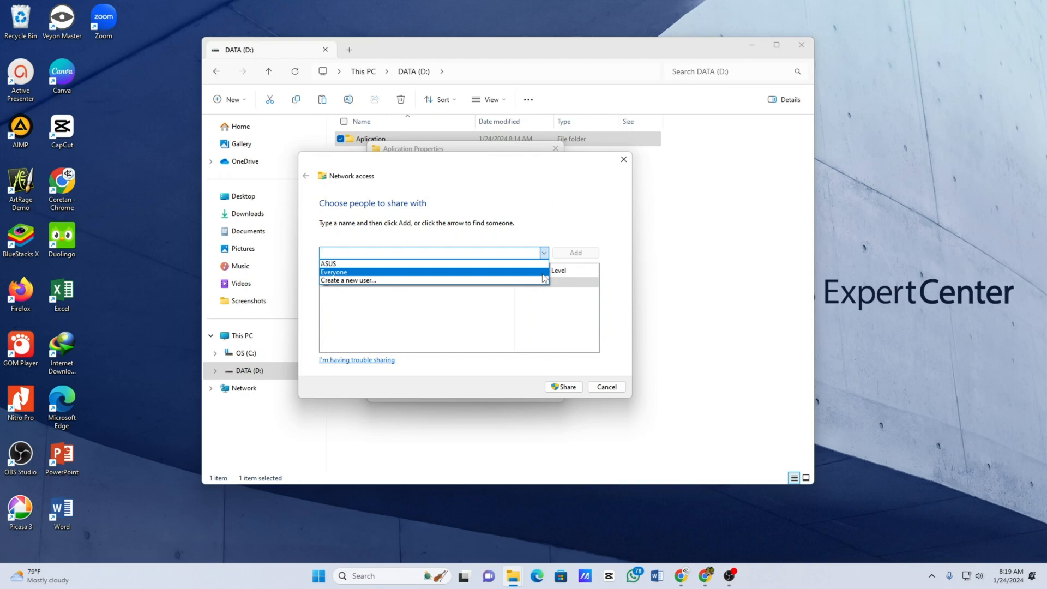
click(543, 272)
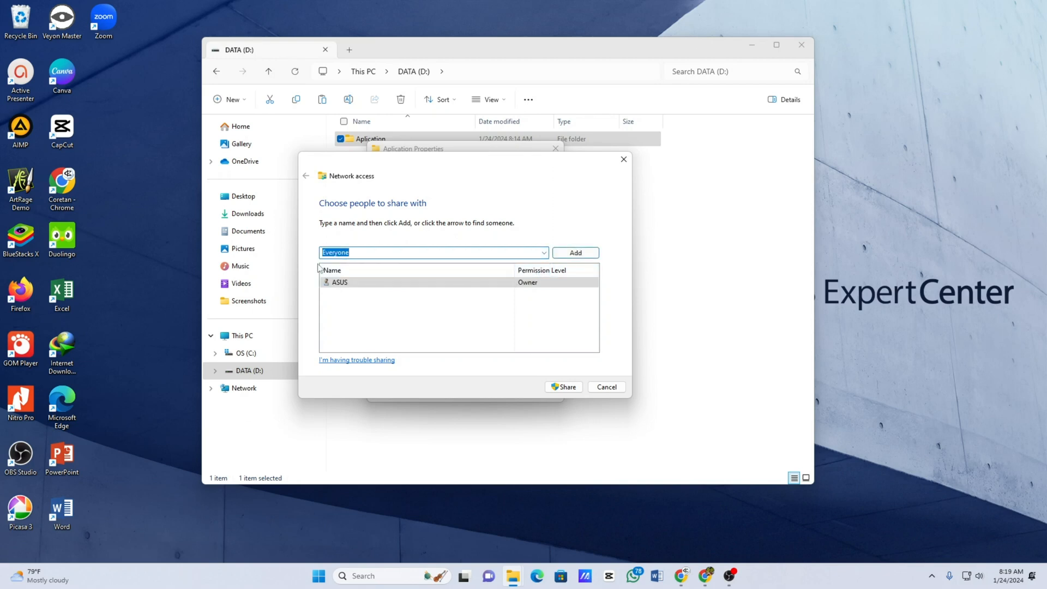
click(580, 256)
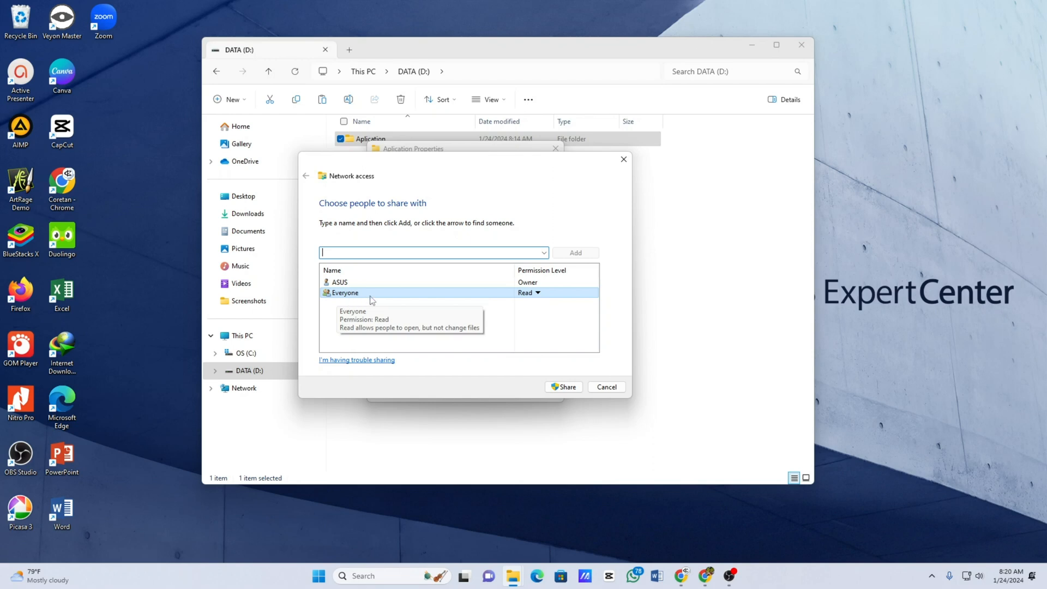
- Give Everyone the Read/Write permission level and share the Aplication folder on the network
click(538, 293)
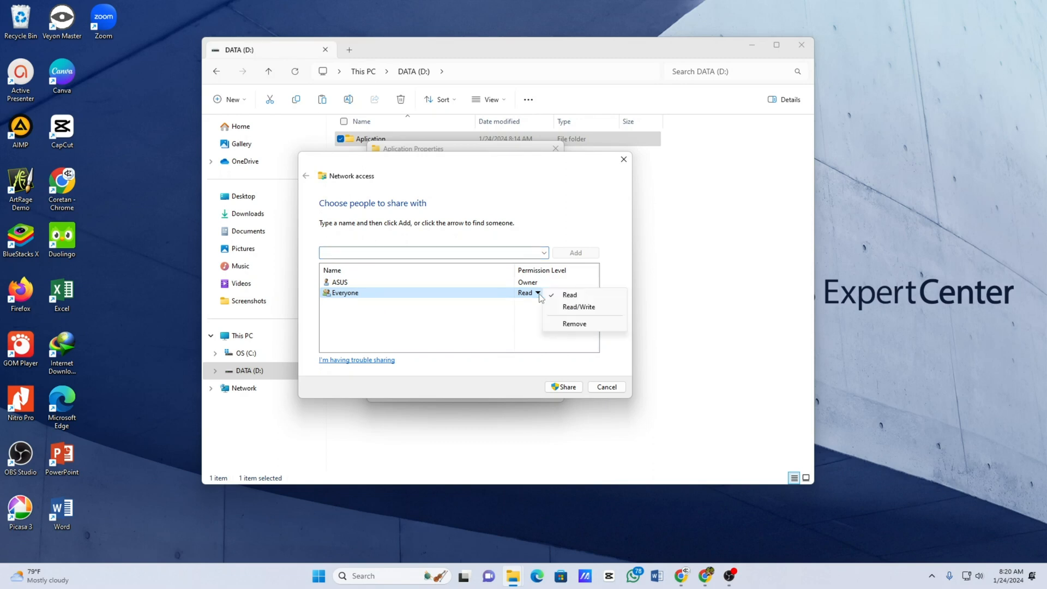
click(562, 309)
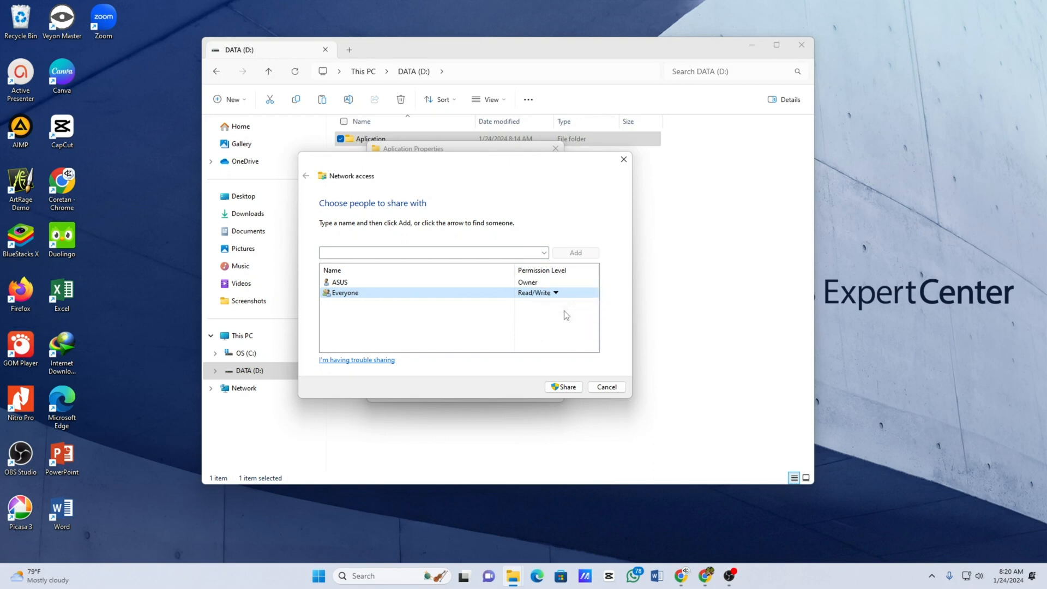
click(531, 296)
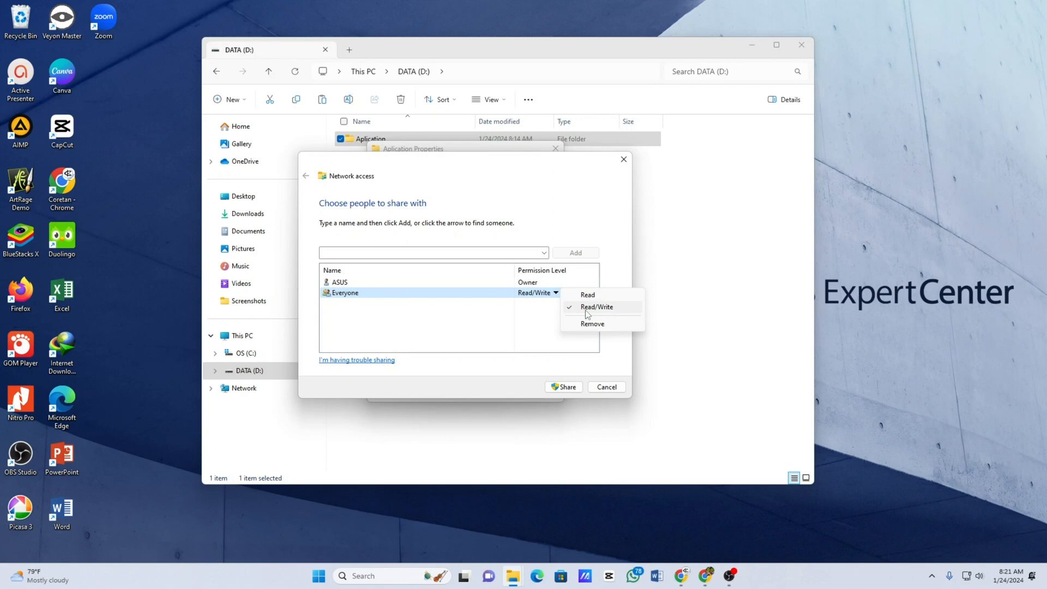
click(543, 314)
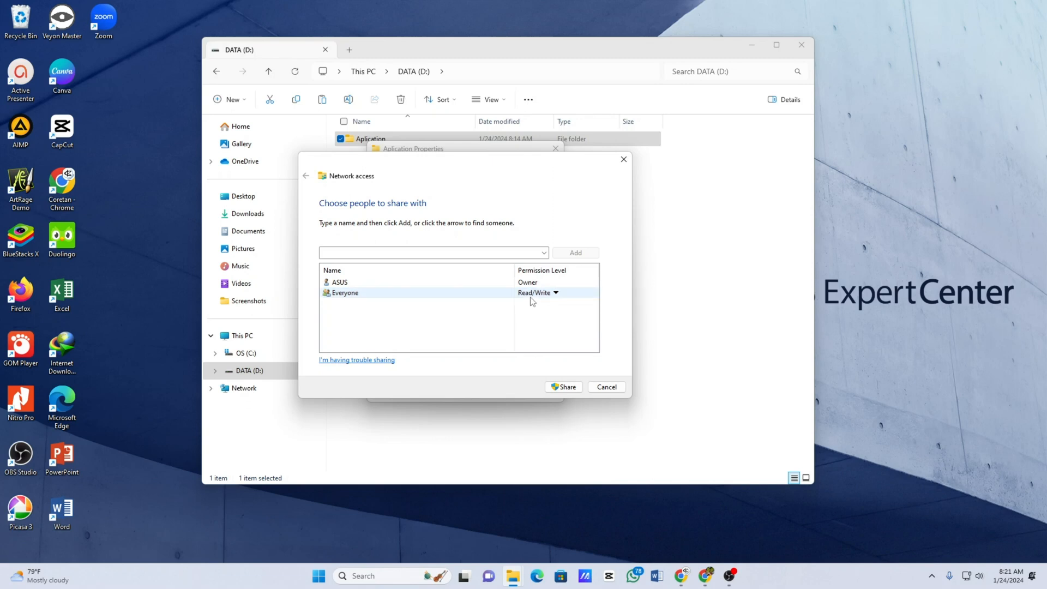
click(575, 390)
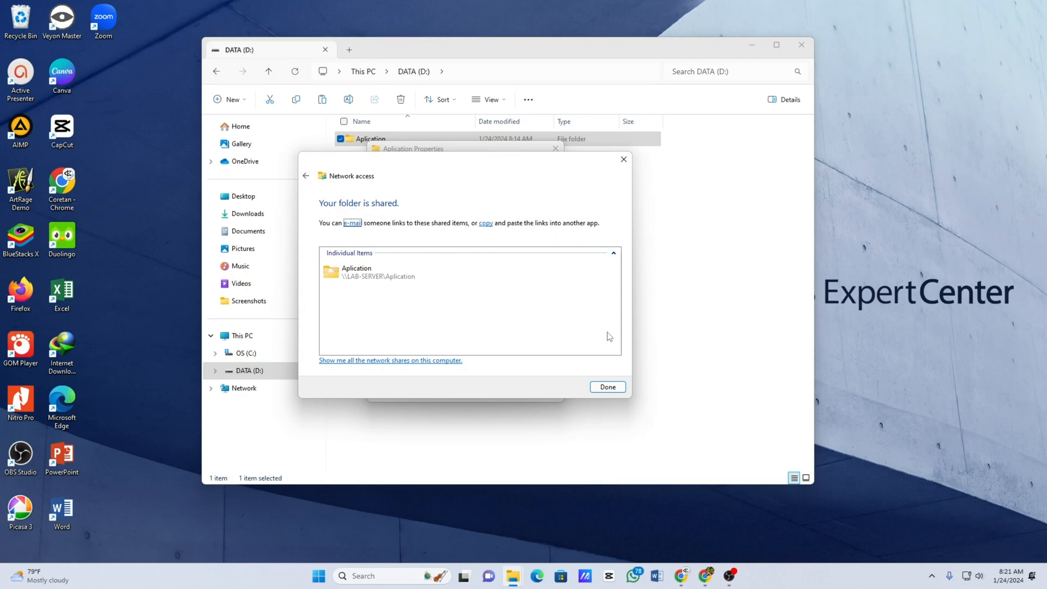
click(612, 388)
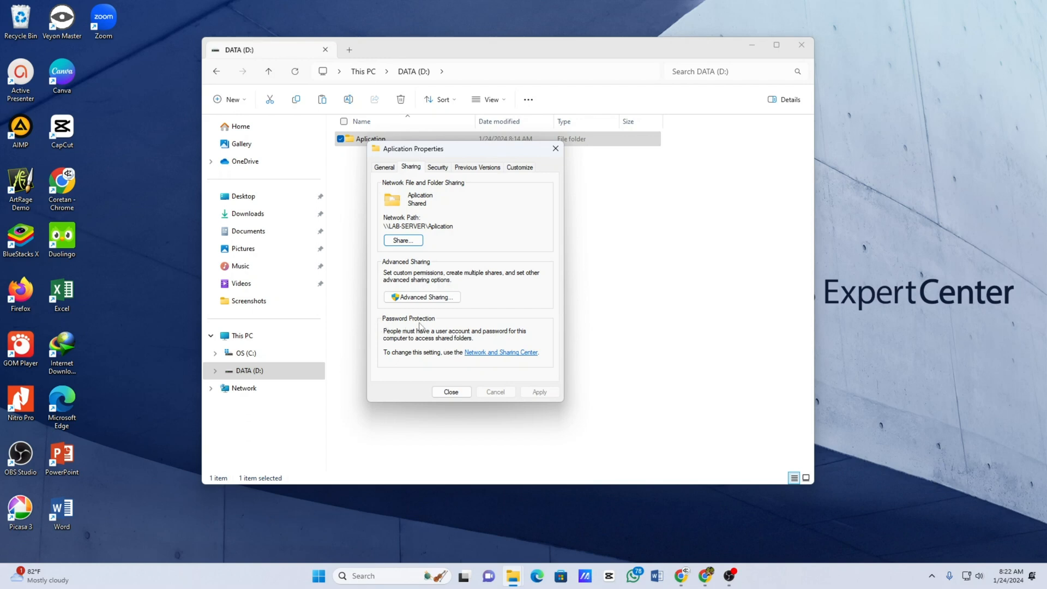
- Open the advanced sharing settings through the Network and Sharing Center link and turn on file and printer sharing for public networks
click(489, 354)
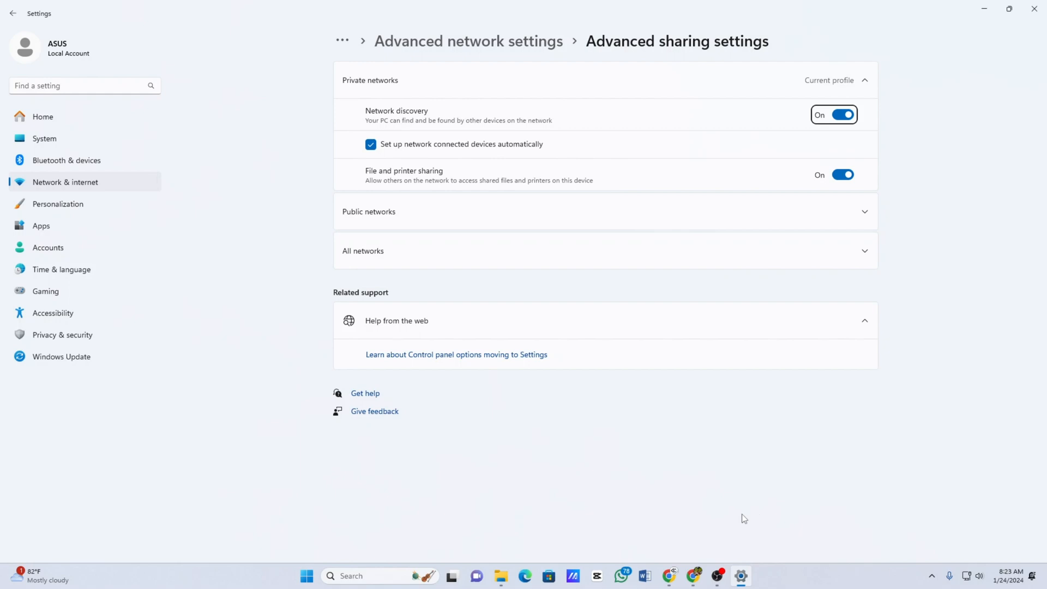
mouse_move(500, 575)
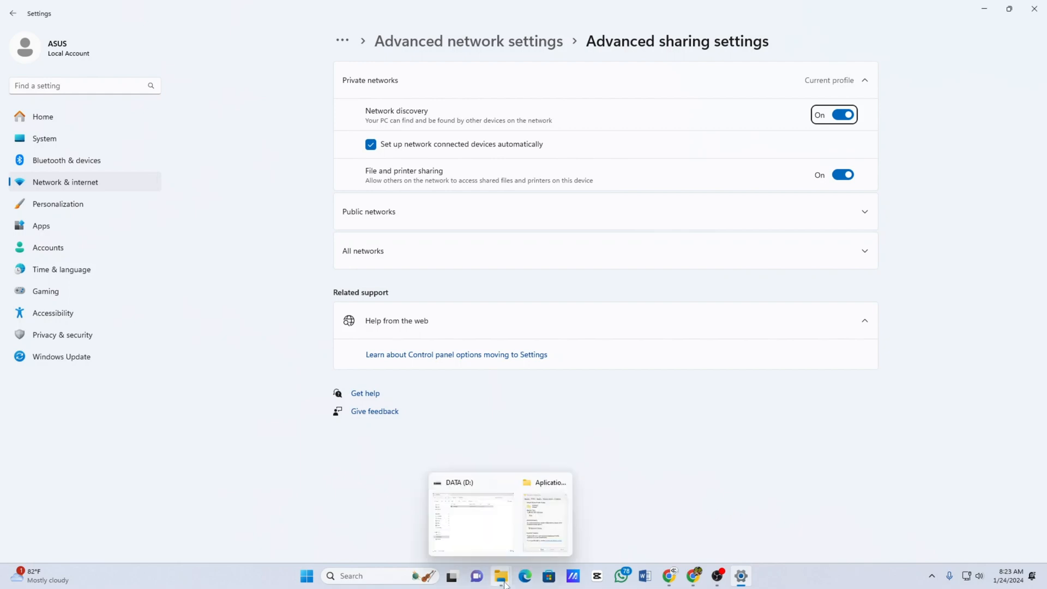
click(532, 549)
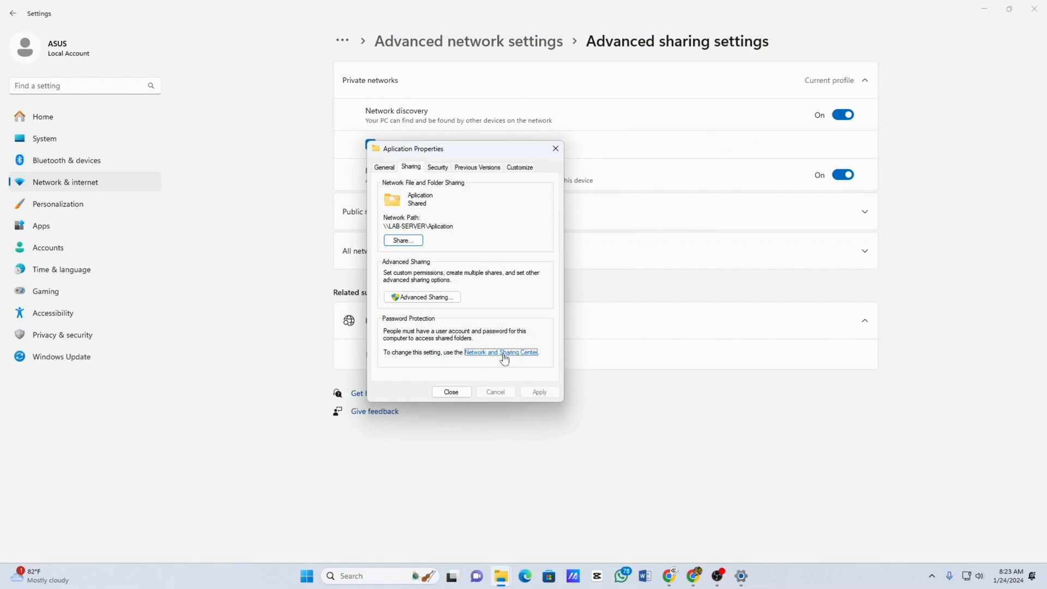
click(462, 427)
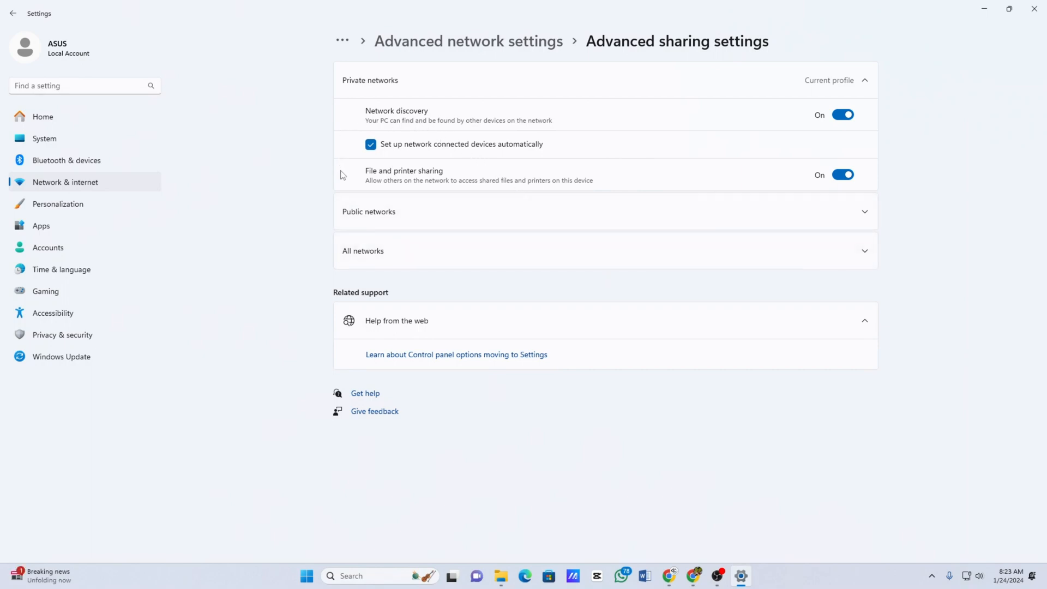
click(865, 254)
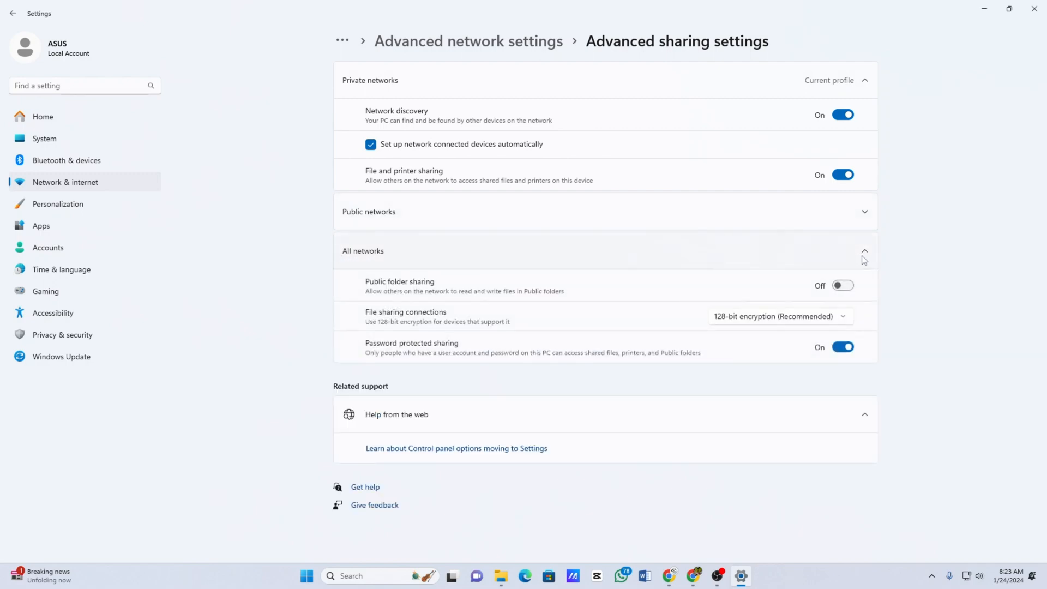
click(864, 213)
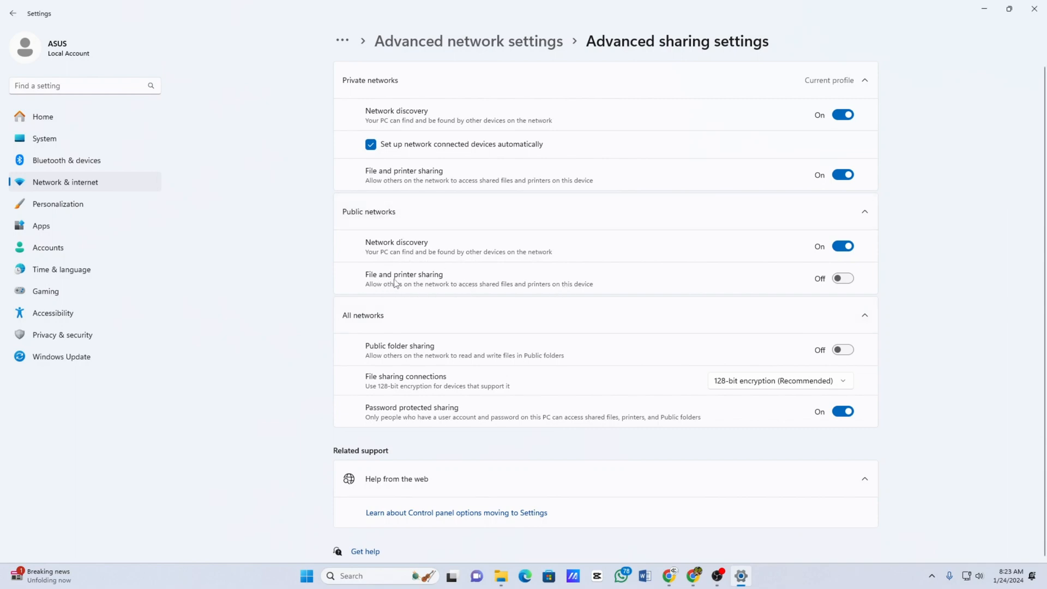
click(838, 280)
- For all networks, turn on public folder sharing and turn off password protected sharing, and close the settings
scroll(485, 305, down, 1)
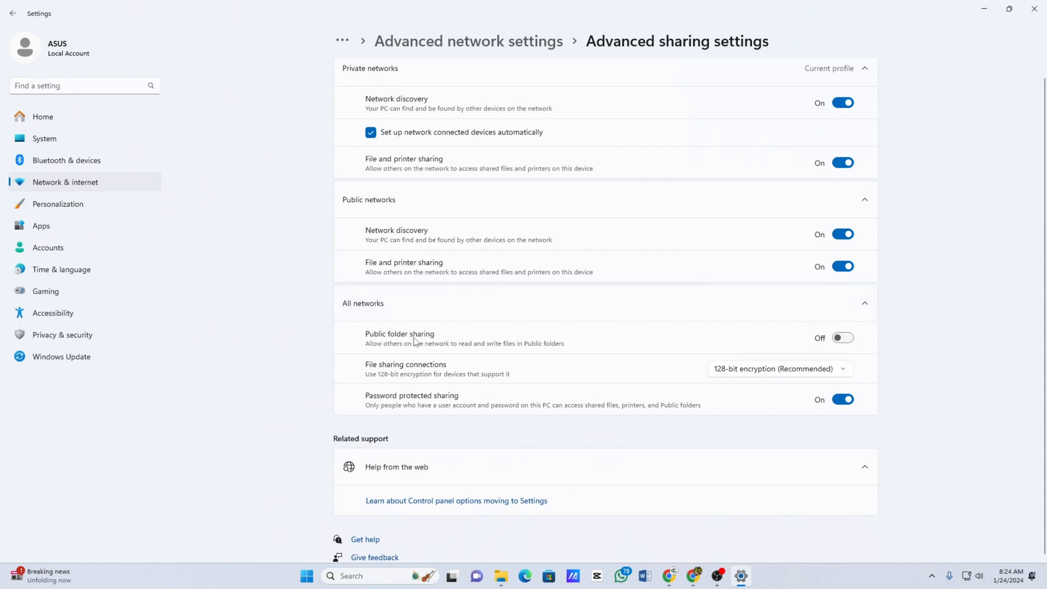
click(843, 338)
click(843, 399)
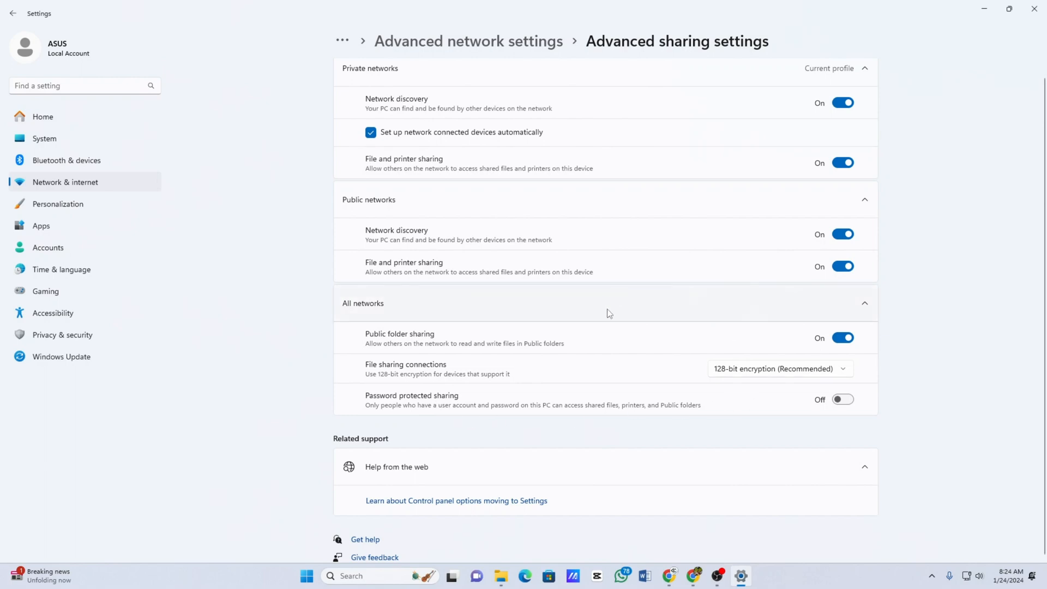
scroll(653, 379, up, 1)
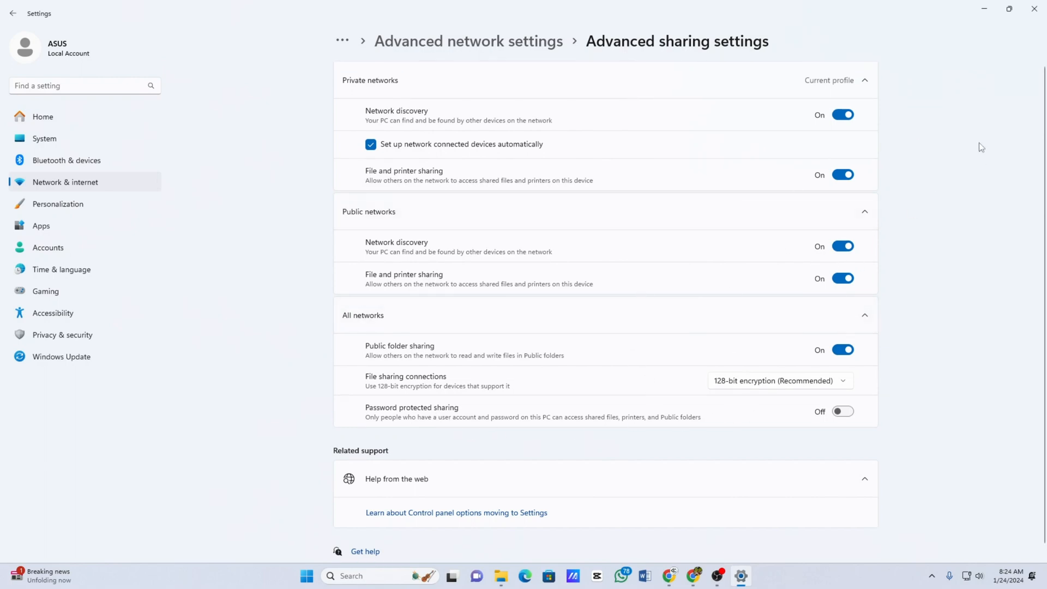
click(1032, 9)
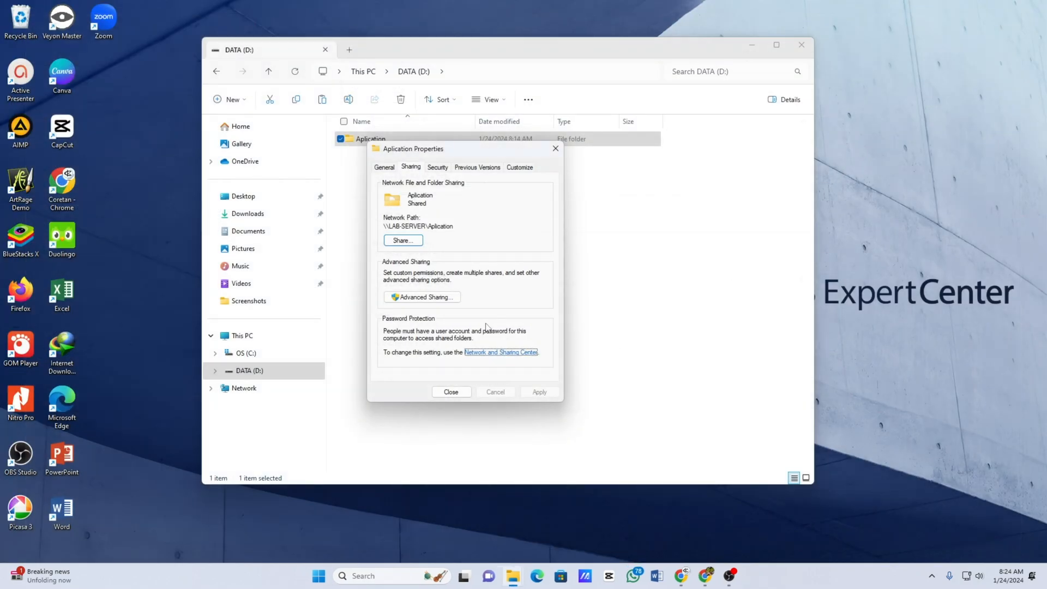
- Check the simultaneous user limit in the Aplication folder's advanced sharing options without saving changes, and close the folder's properties
click(416, 297)
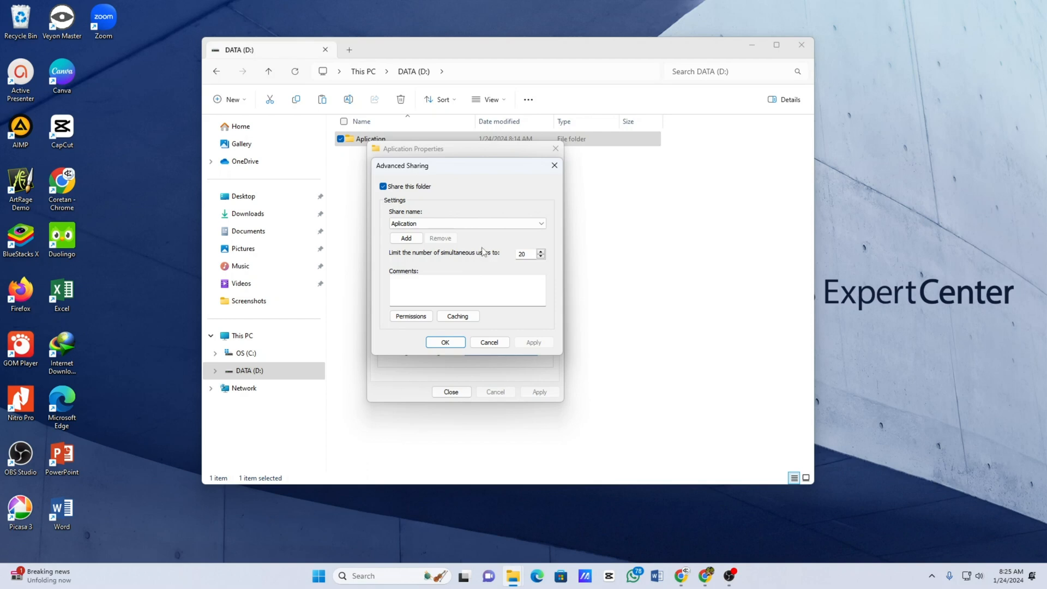
click(541, 254)
click(541, 257)
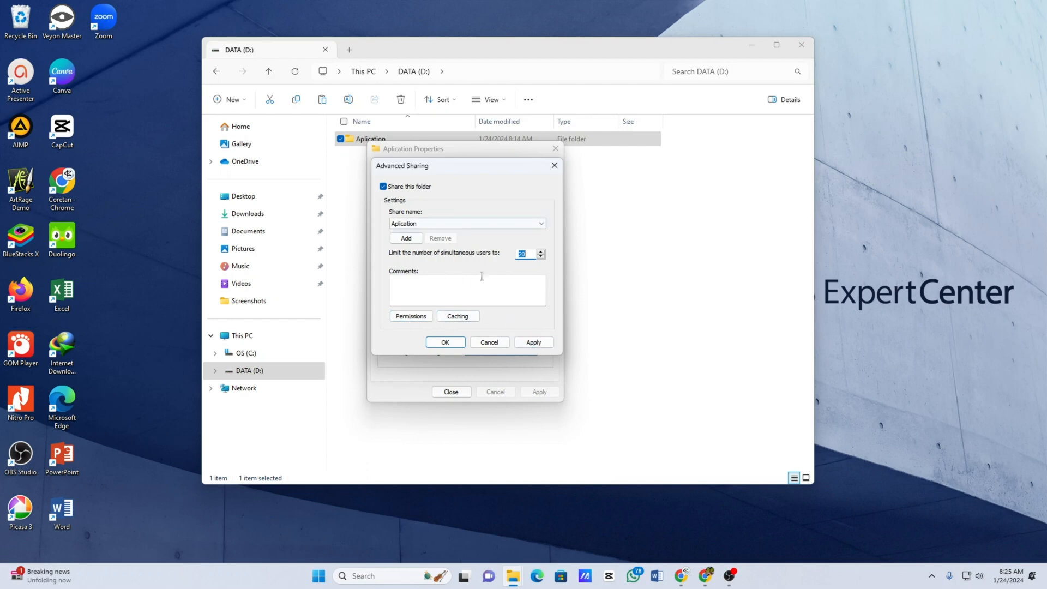
click(477, 342)
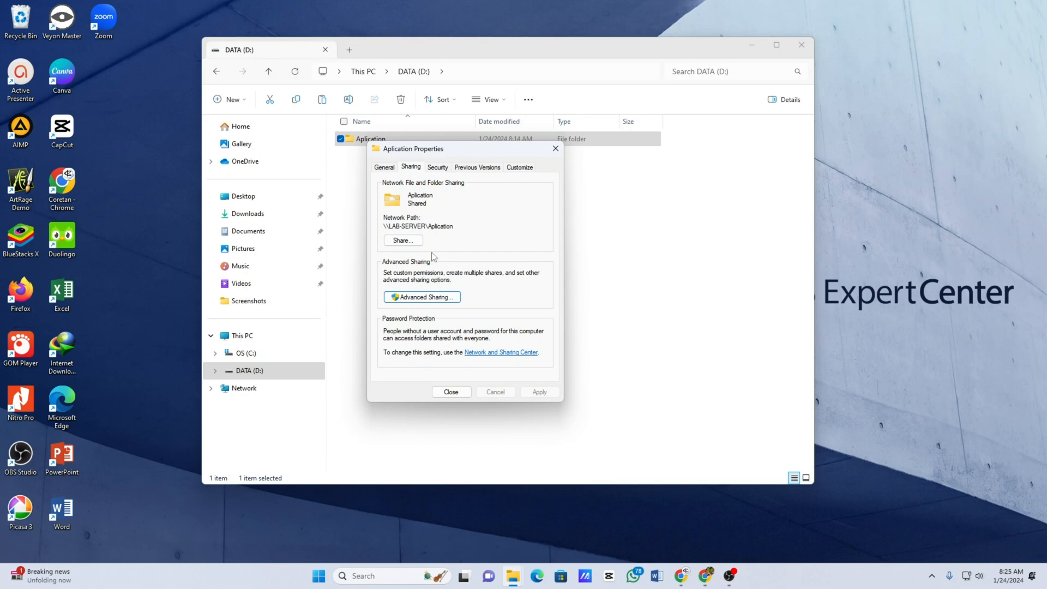
click(452, 392)
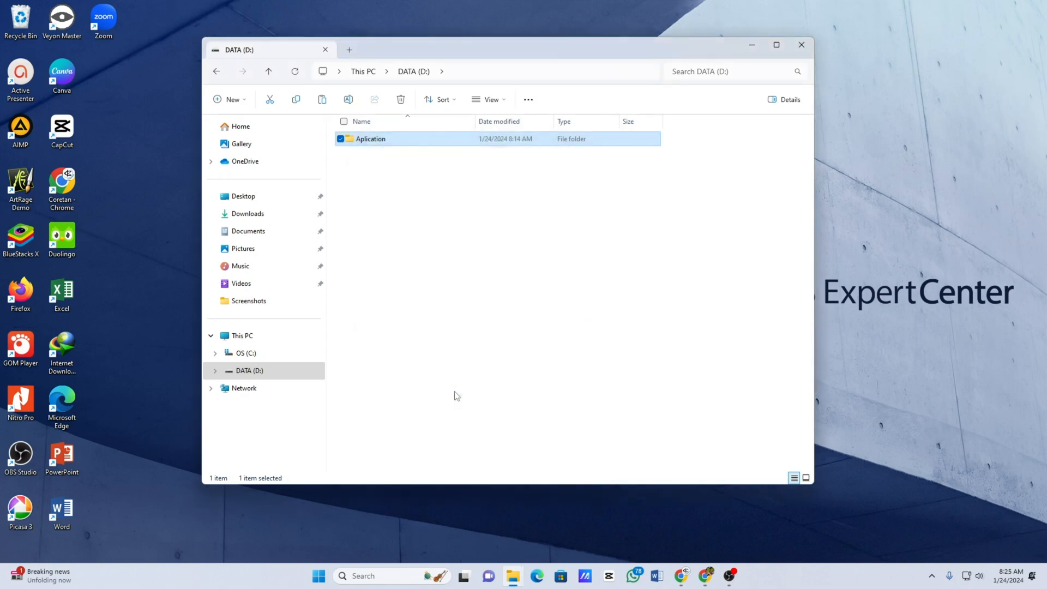
- Check the Aplication folder on drive D: and the LAB-SERVER computer in the Network location
click(403, 206)
right_click(402, 206)
click(570, 226)
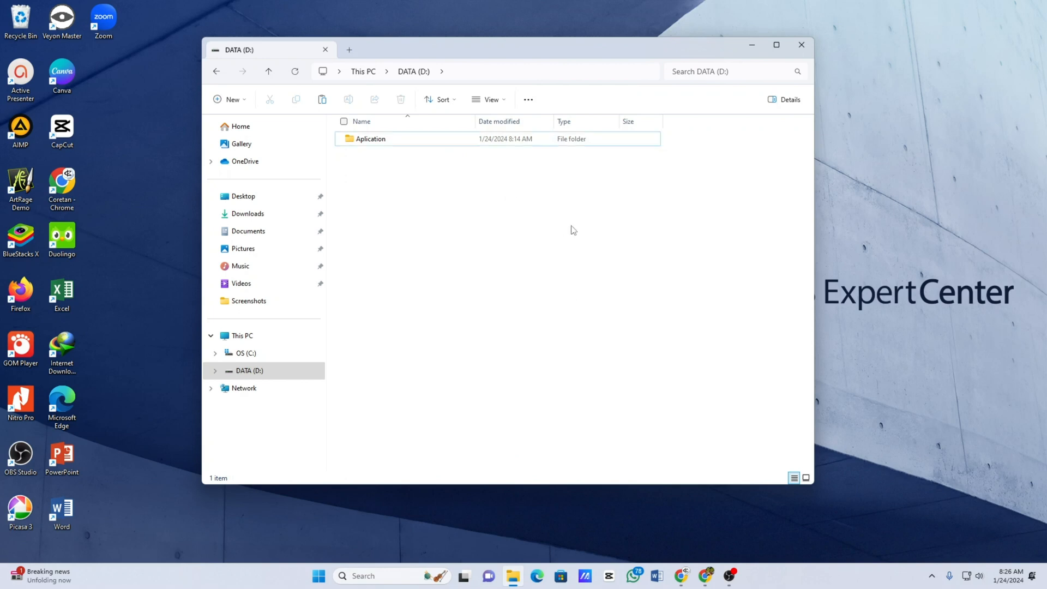
click(370, 140)
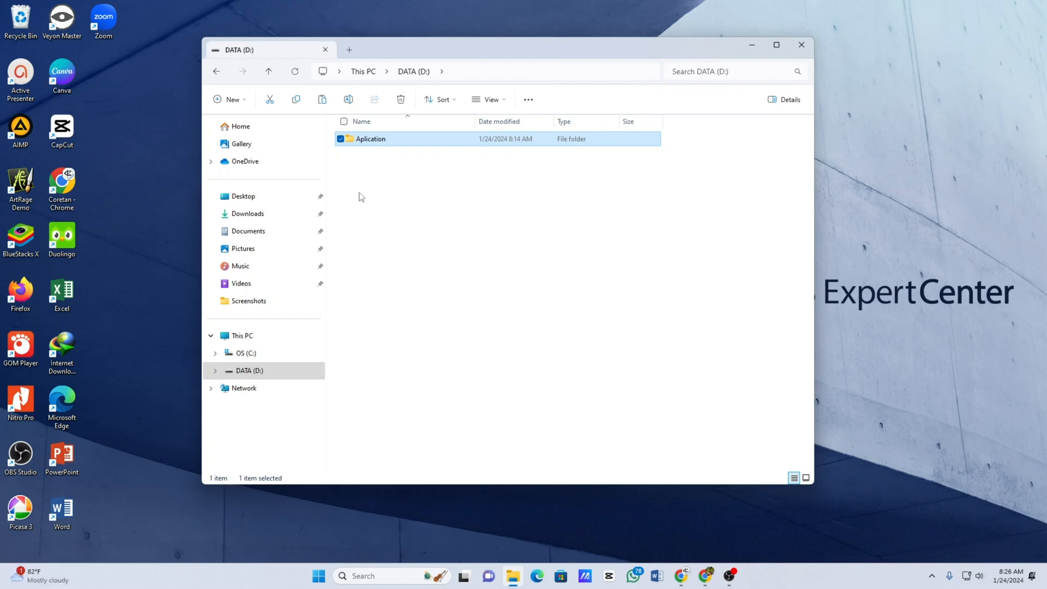
click(242, 393)
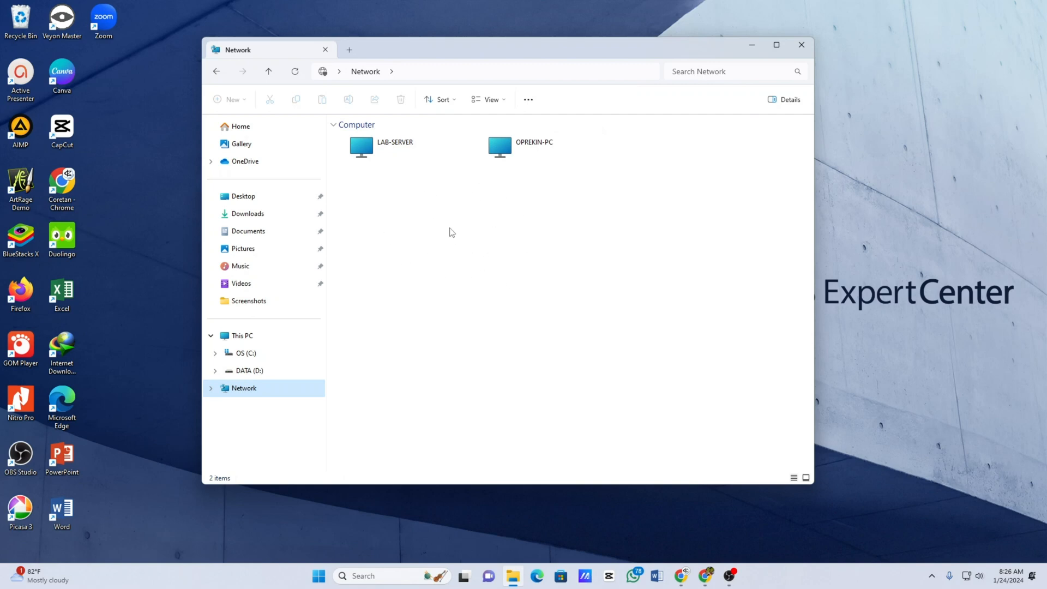
click(375, 159)
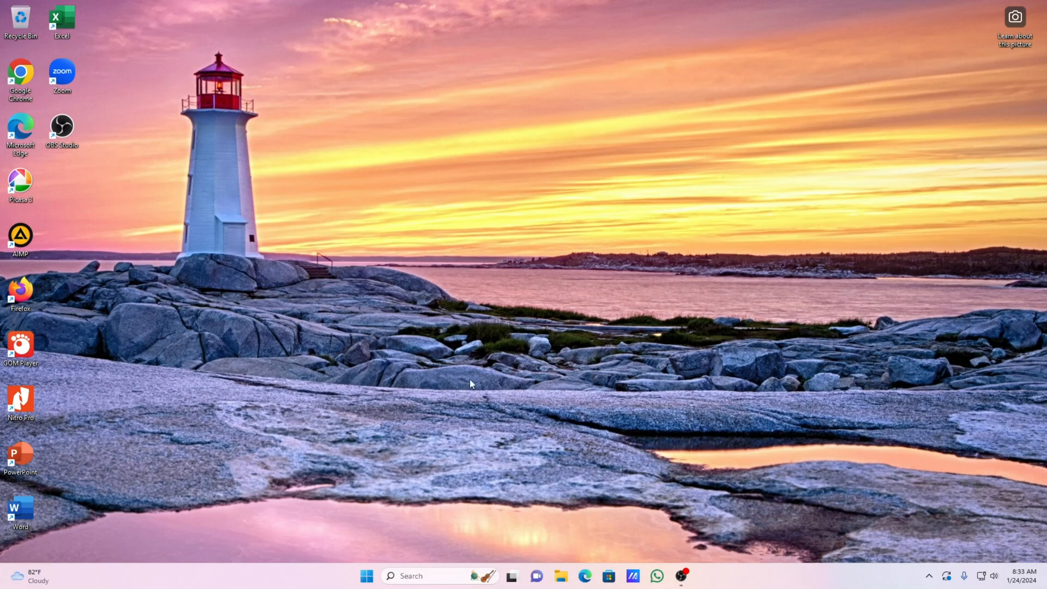
- On the client computer, open File Explorer, move its window higher, enlarge it and widen the navigation pane
click(561, 577)
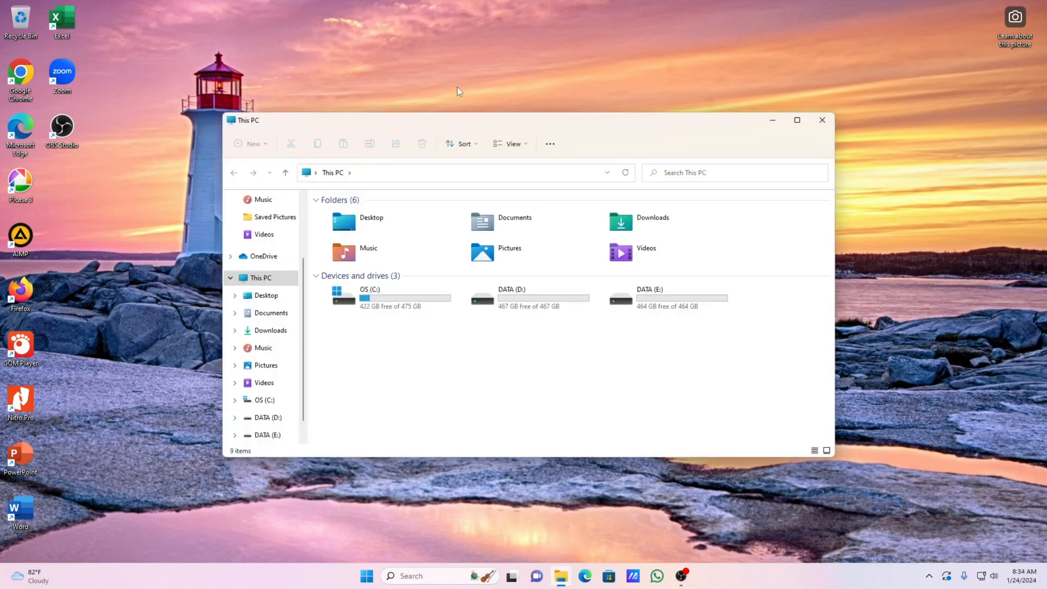
drag(461, 122, 466, 55)
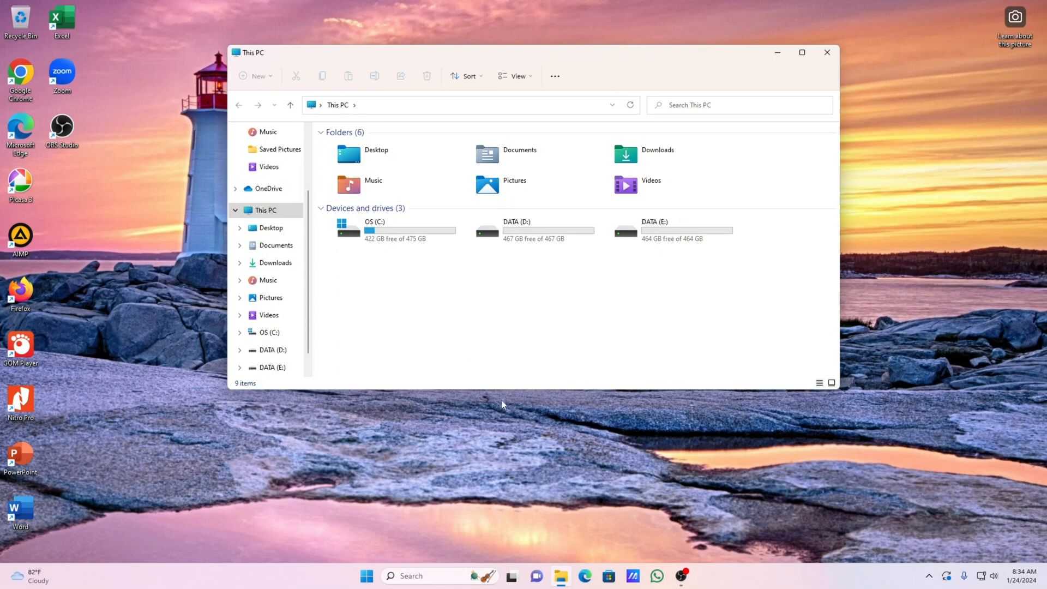
drag(499, 391, 512, 495)
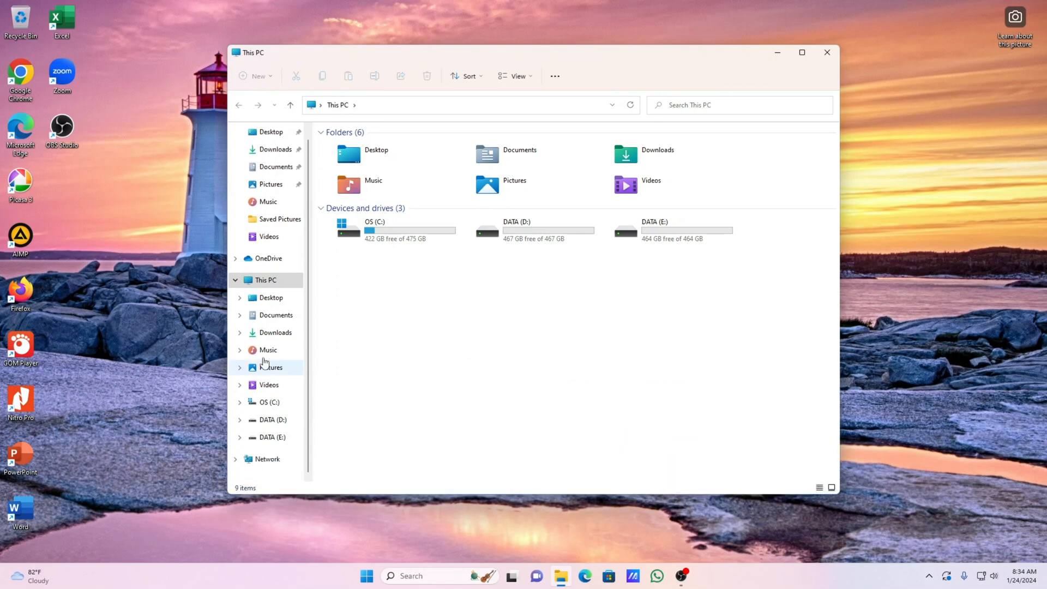
drag(311, 356, 369, 366)
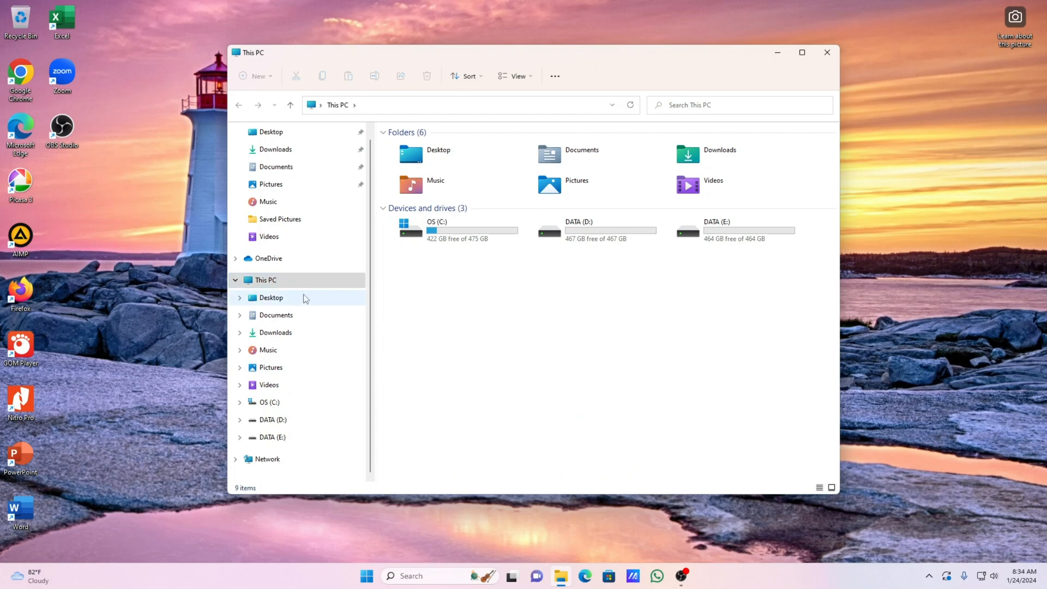
- Look through the contents of drives D:, E: and C:, and open the Network location
click(284, 427)
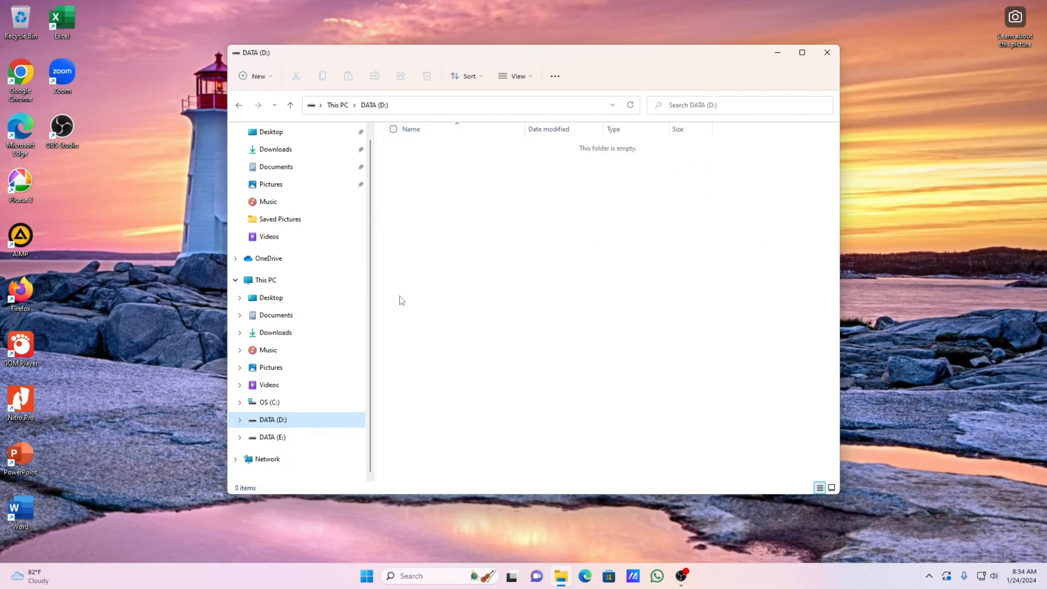
click(273, 437)
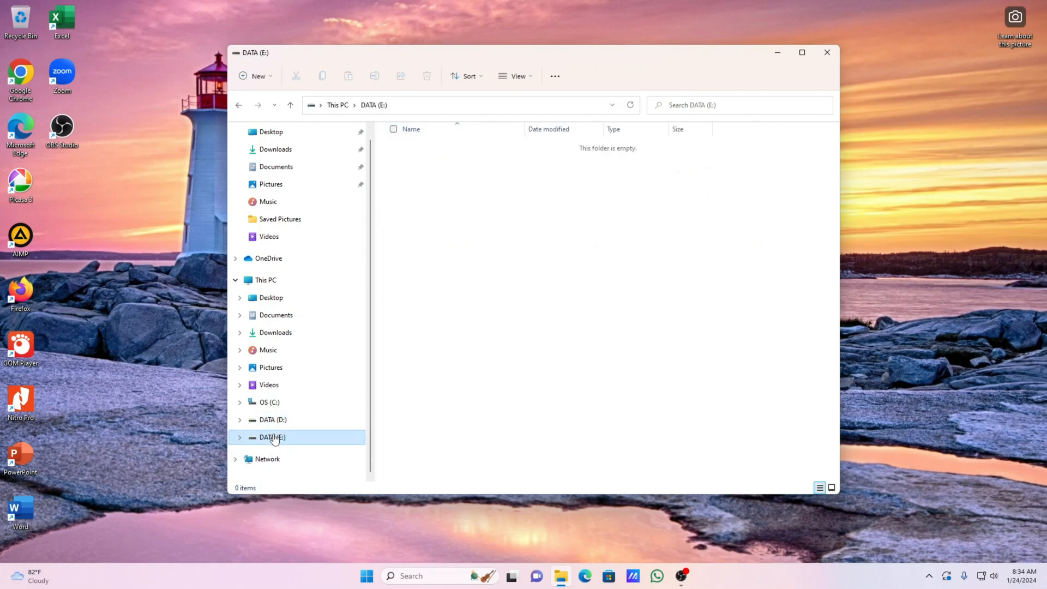
click(284, 406)
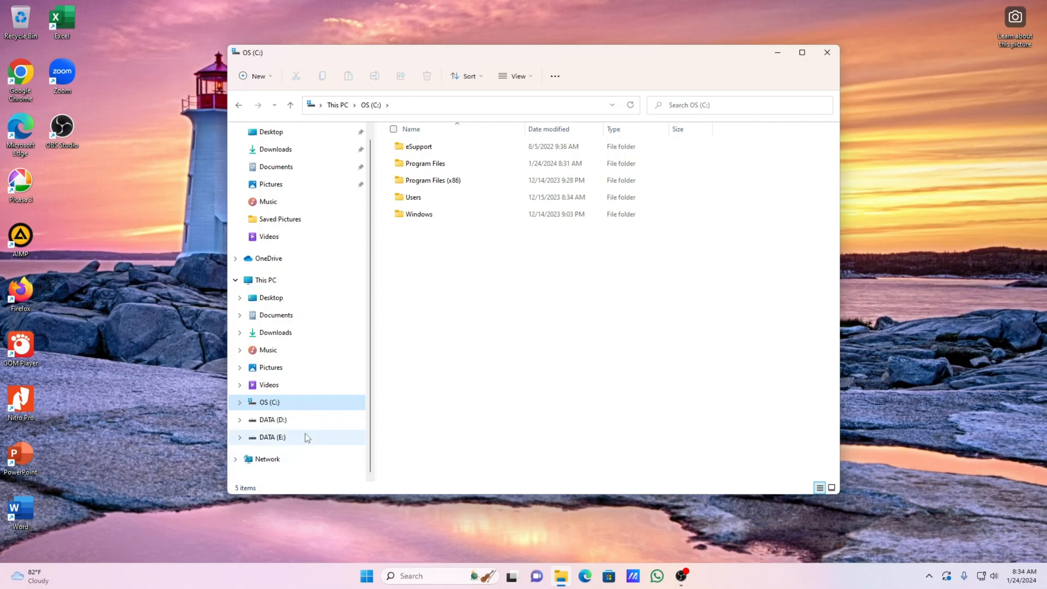
click(275, 464)
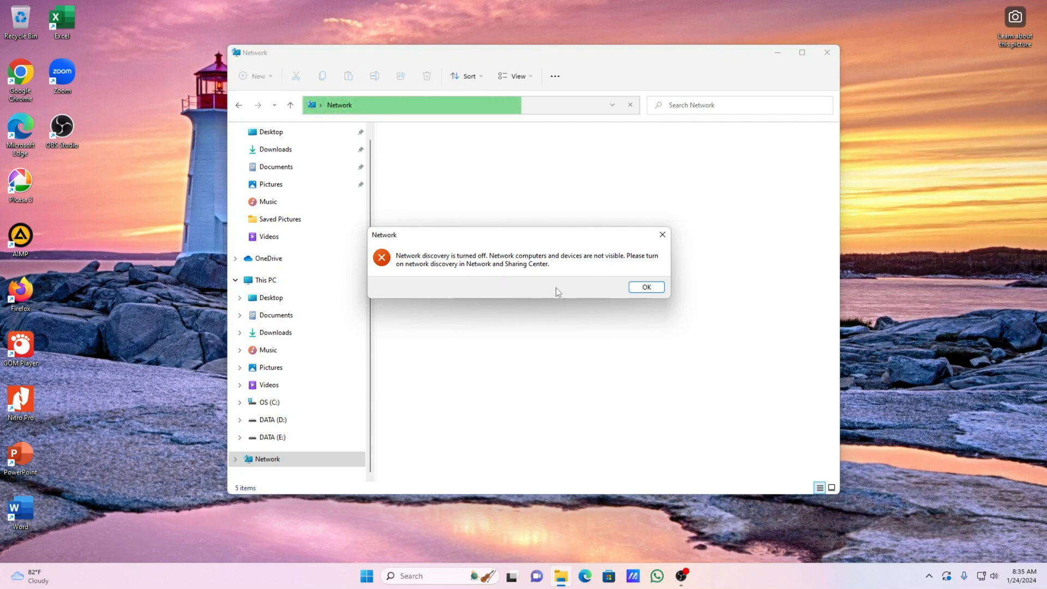
click(644, 288)
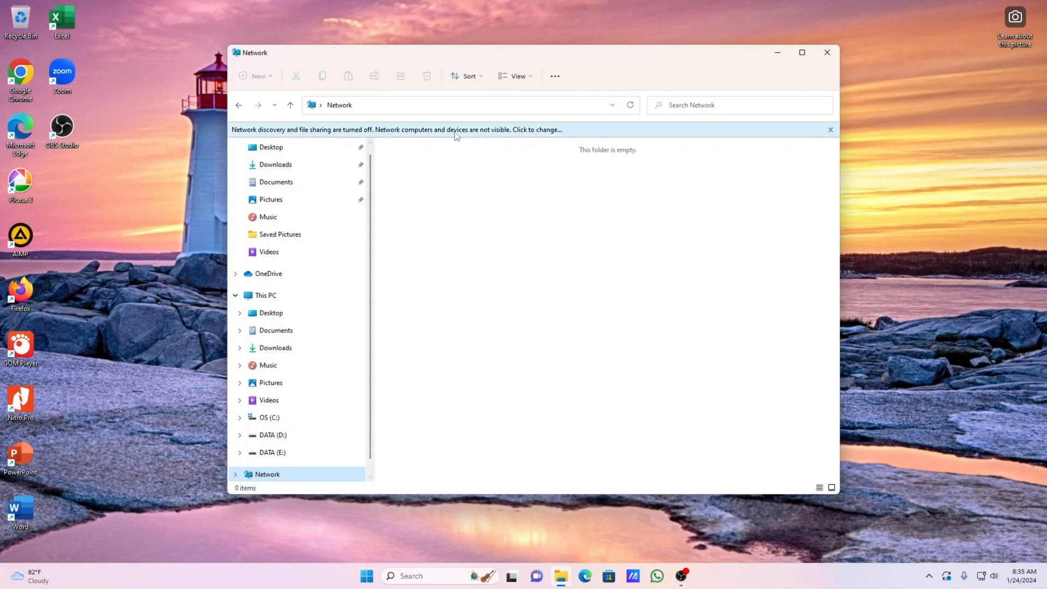
click(531, 133)
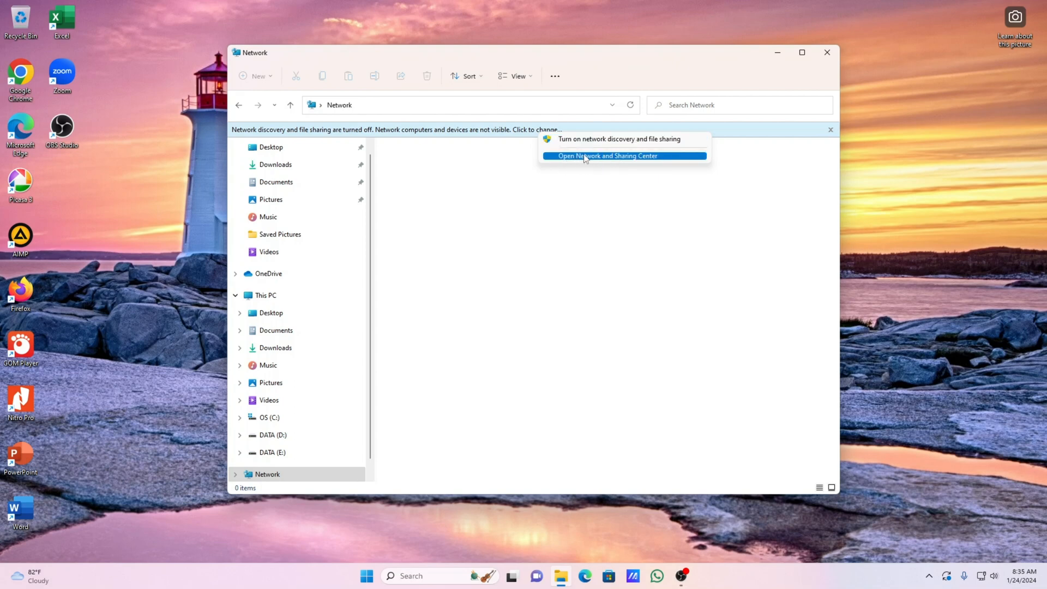
click(579, 158)
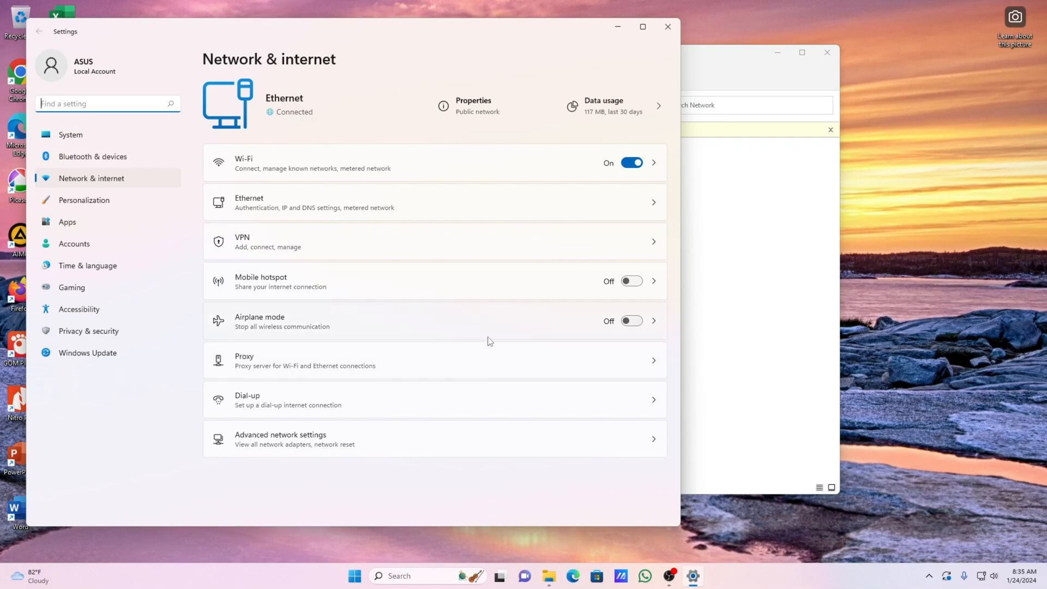
click(667, 27)
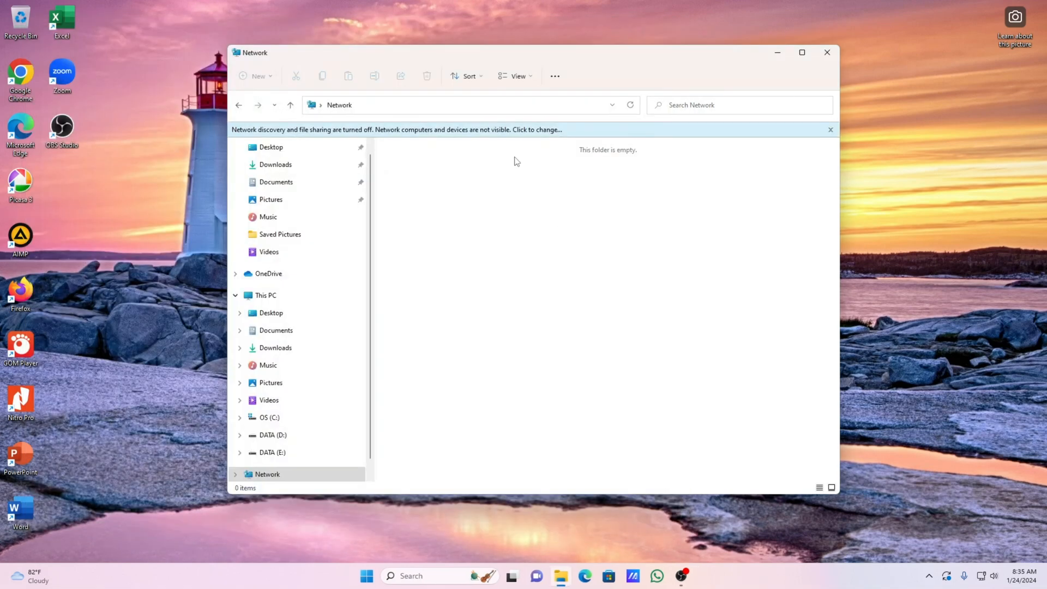
- Turn on network discovery and file sharing for all public networks from the Network location
click(531, 131)
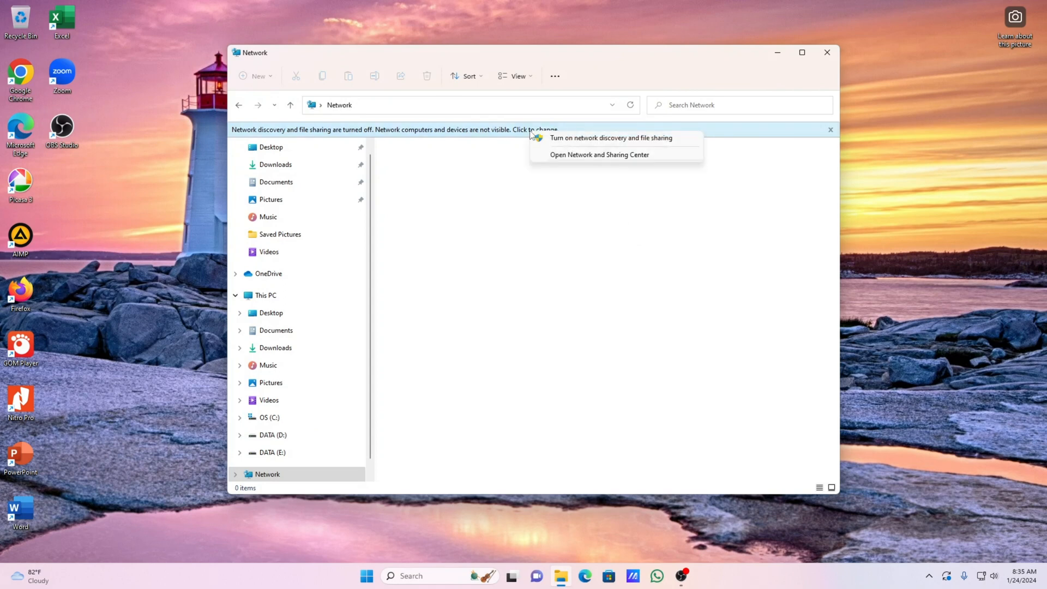
click(580, 139)
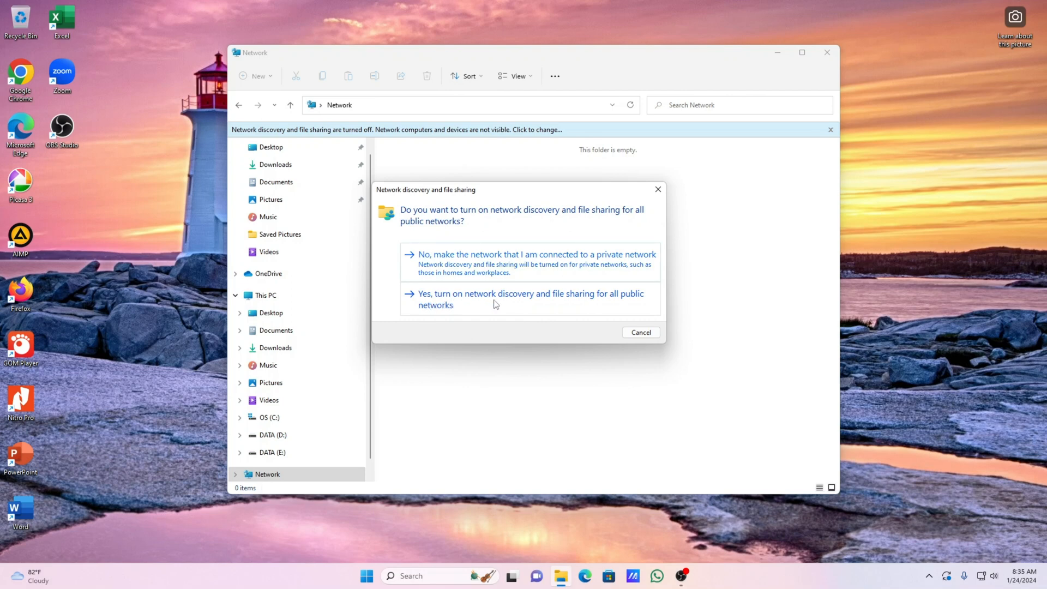
click(532, 308)
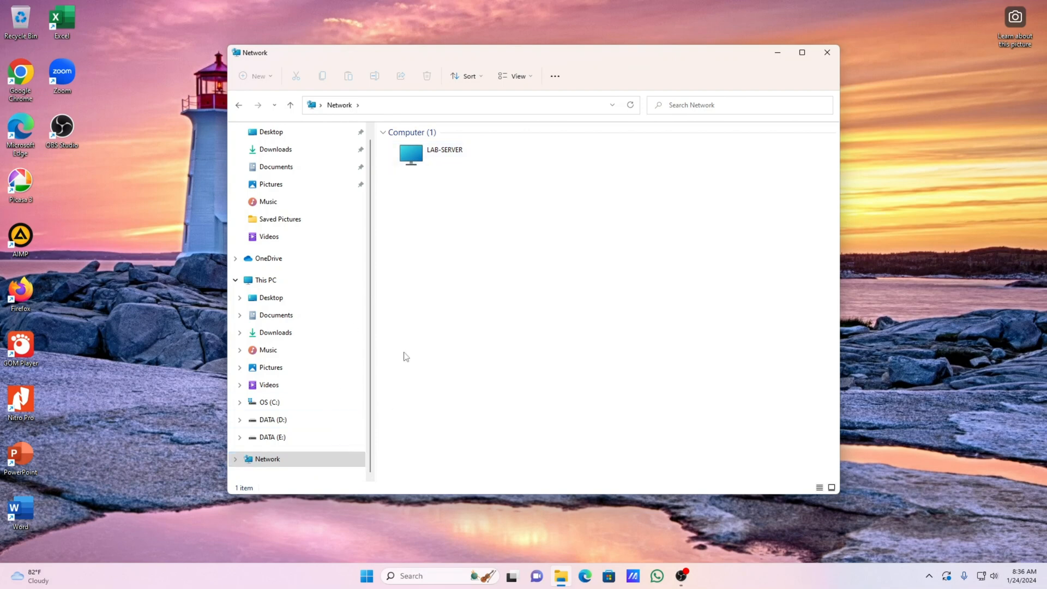
- Open LAB-SERVER from the network and look at its shared Aplication and Users folders, viewing the contents of Users
double_click(436, 158)
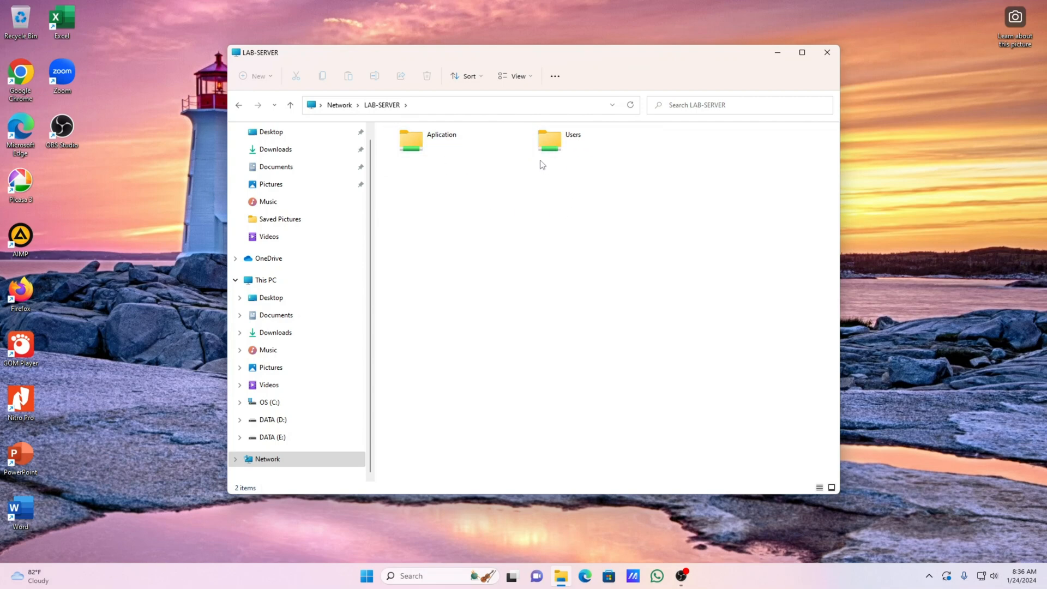
click(436, 144)
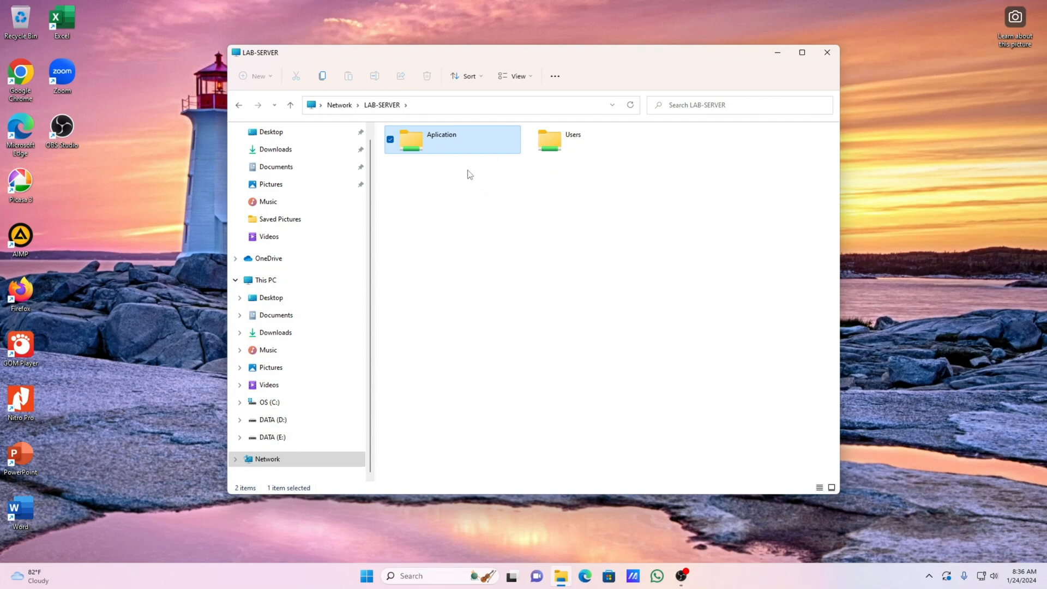
click(556, 154)
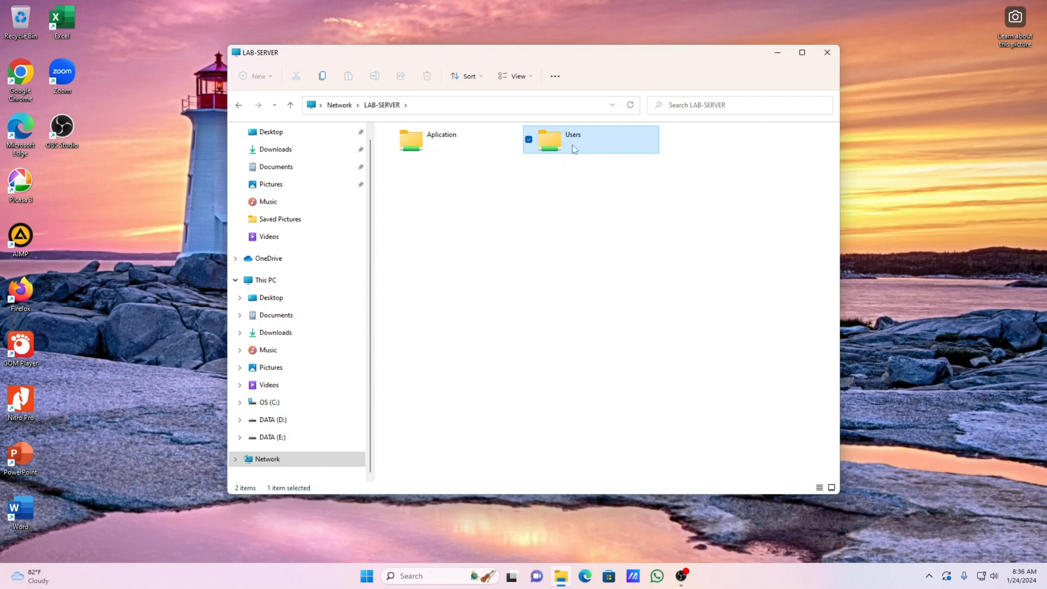
double_click(574, 149)
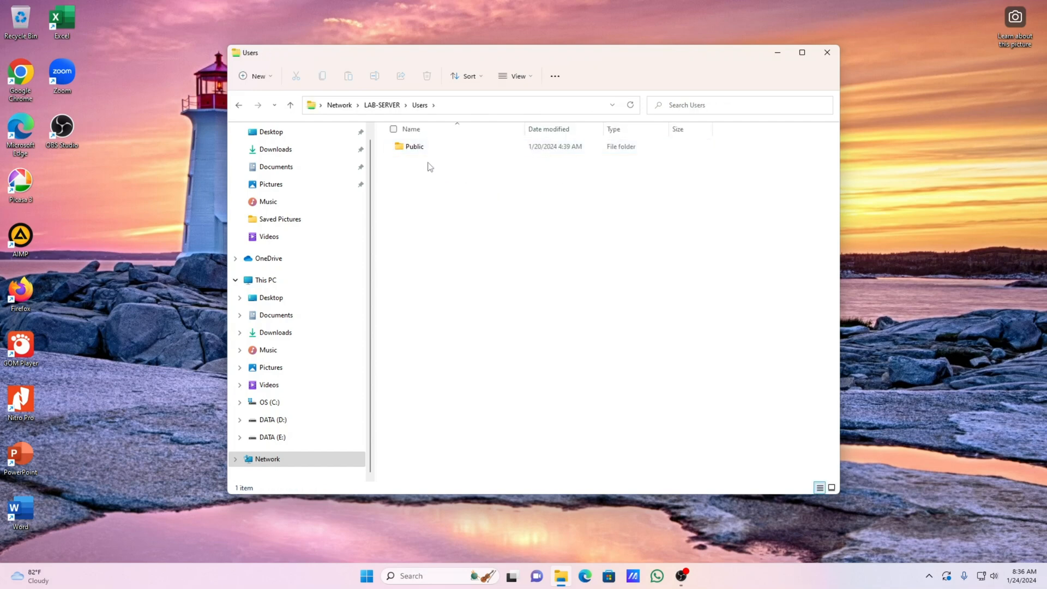
- Return to LAB-SERVER and examine the files inside its shared Aplication folder
click(384, 108)
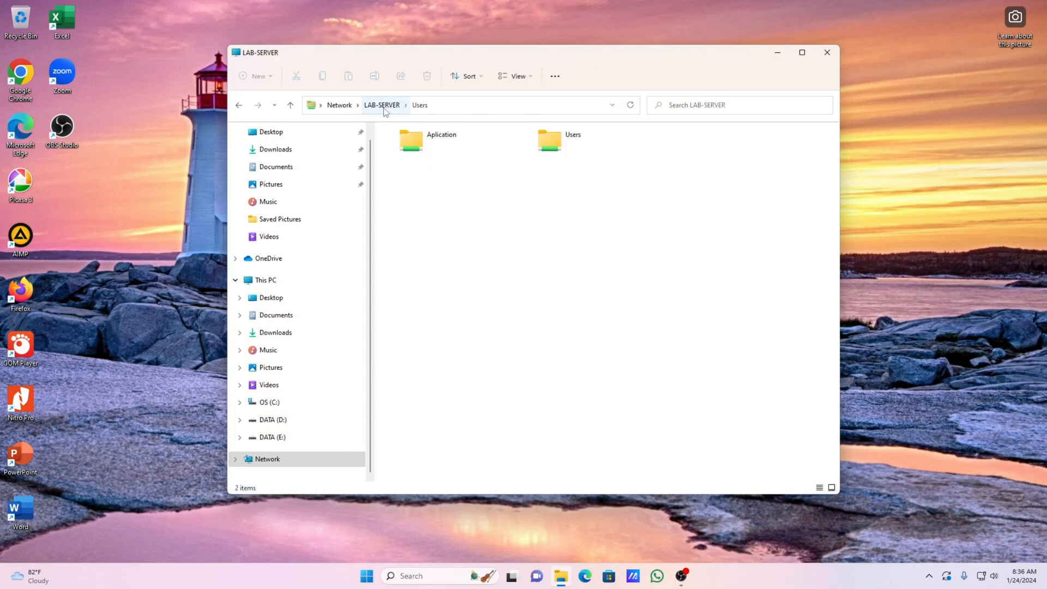
double_click(432, 150)
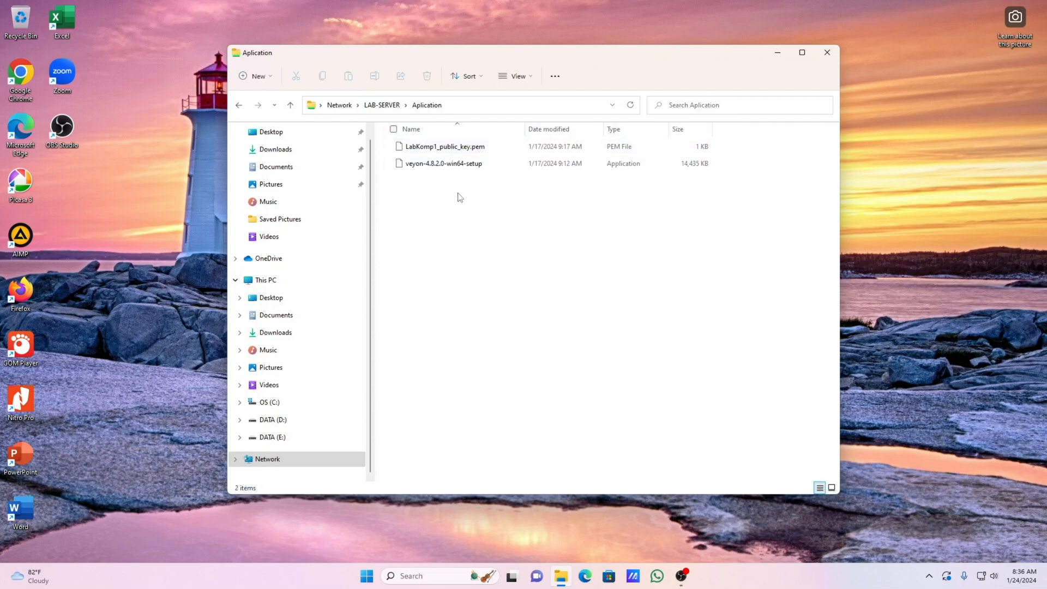
click(420, 148)
click(428, 165)
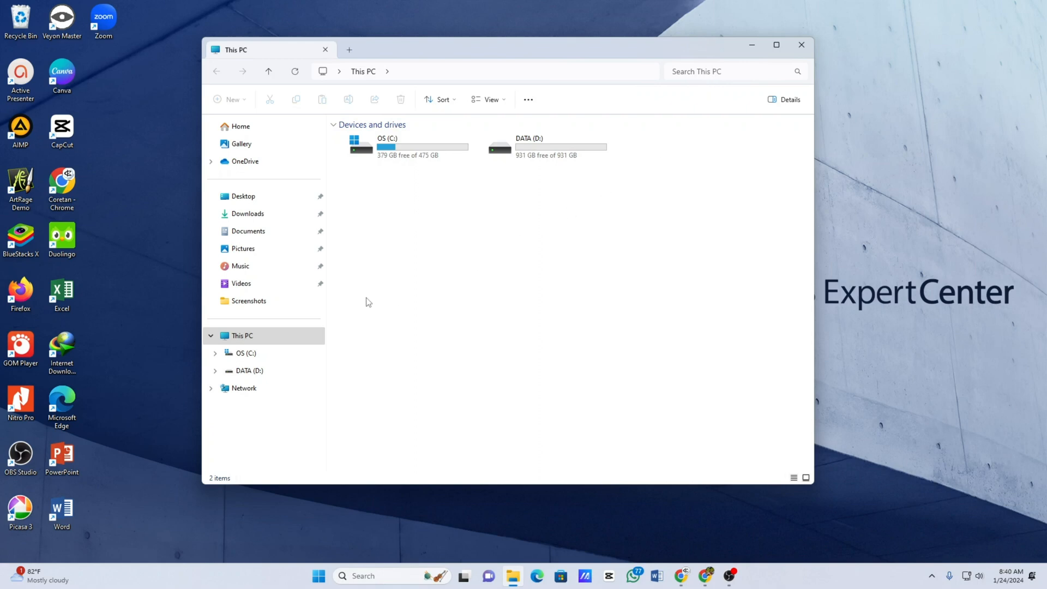
- On the server computer, check LAB-PC6 in the Network location and the contents of the Aplication folder on drive D:
click(244, 392)
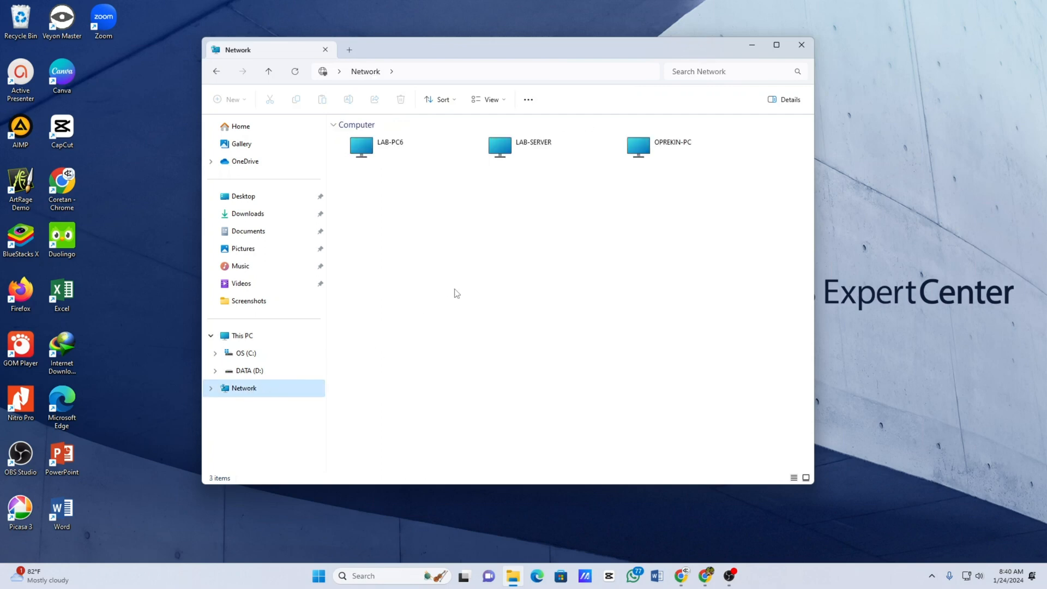
click(375, 155)
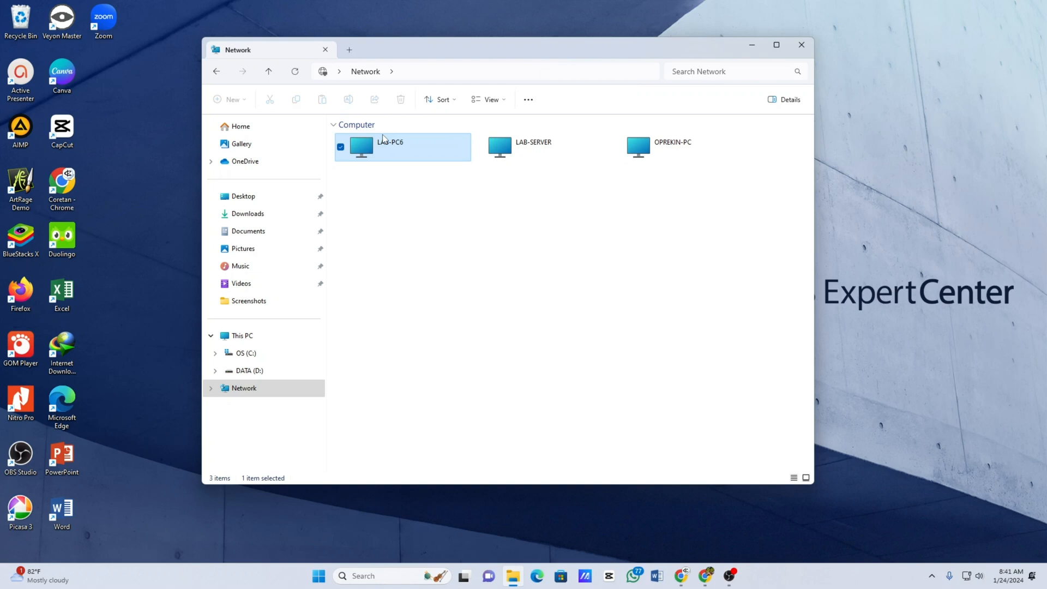
click(251, 372)
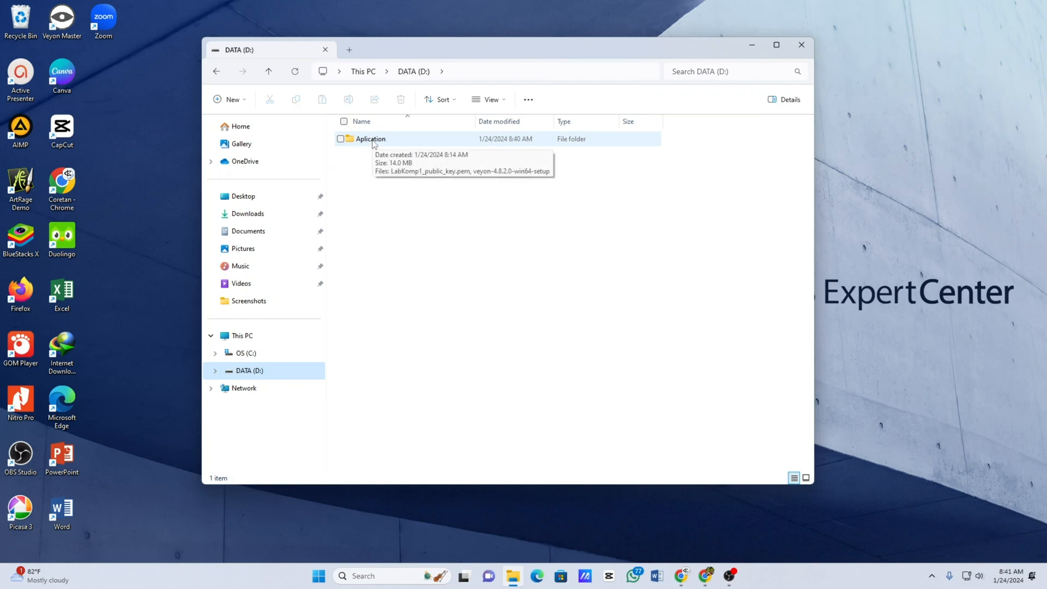
double_click(372, 141)
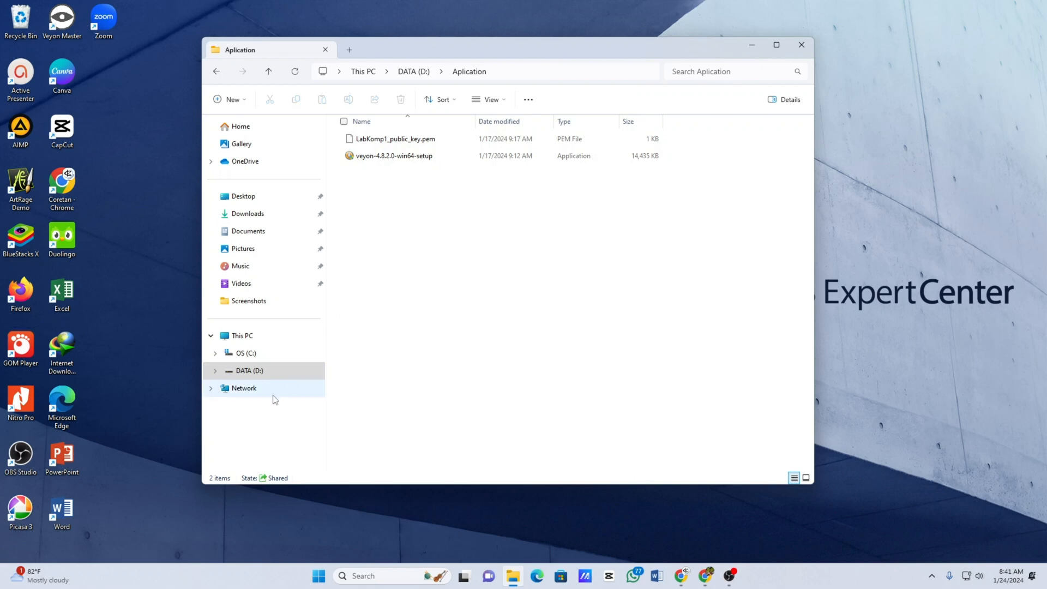
click(253, 391)
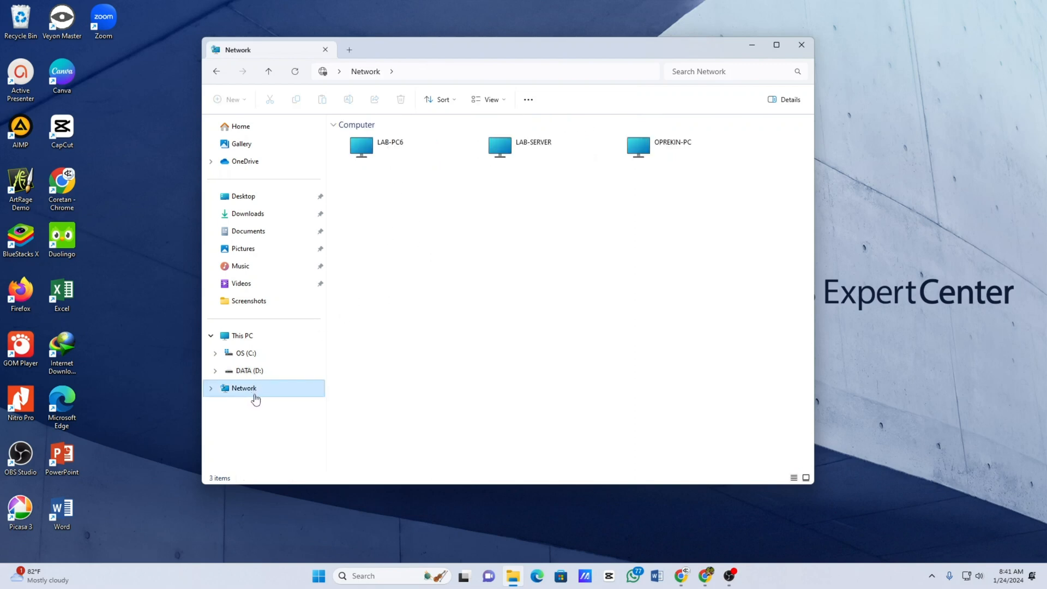